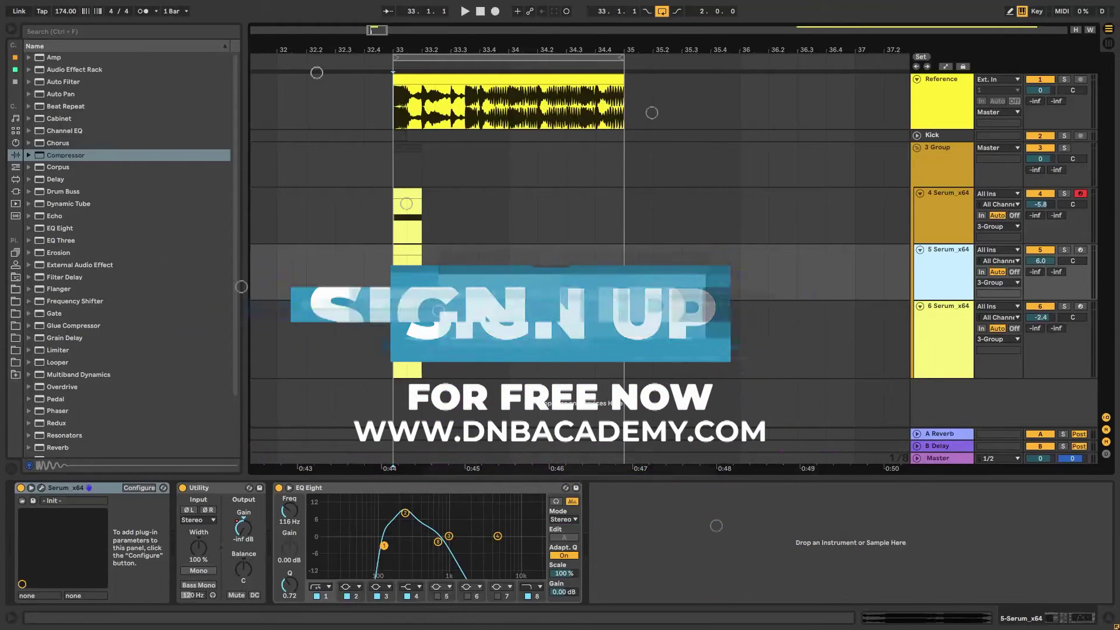
Step: Solo the Reference track and play it from bar 33
{"action": "left_click", "coordinate": [396, 152]}
{"action": "left_click", "coordinate": [395, 122]}
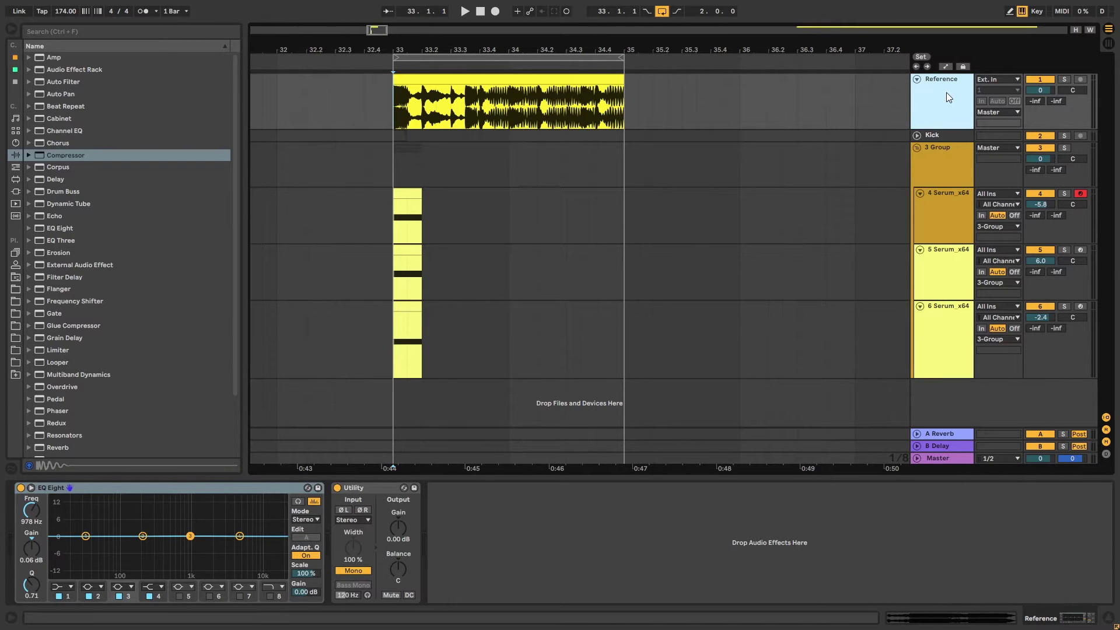
{"action": "left_click", "coordinate": [1064, 79]}
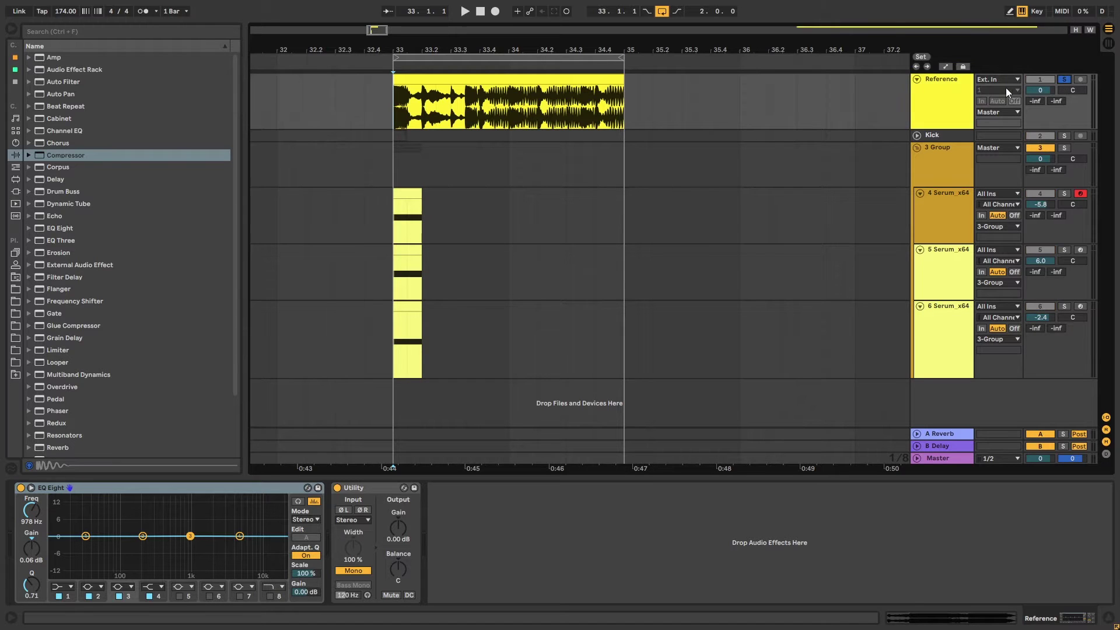
{"action": "key", "text": "space"}
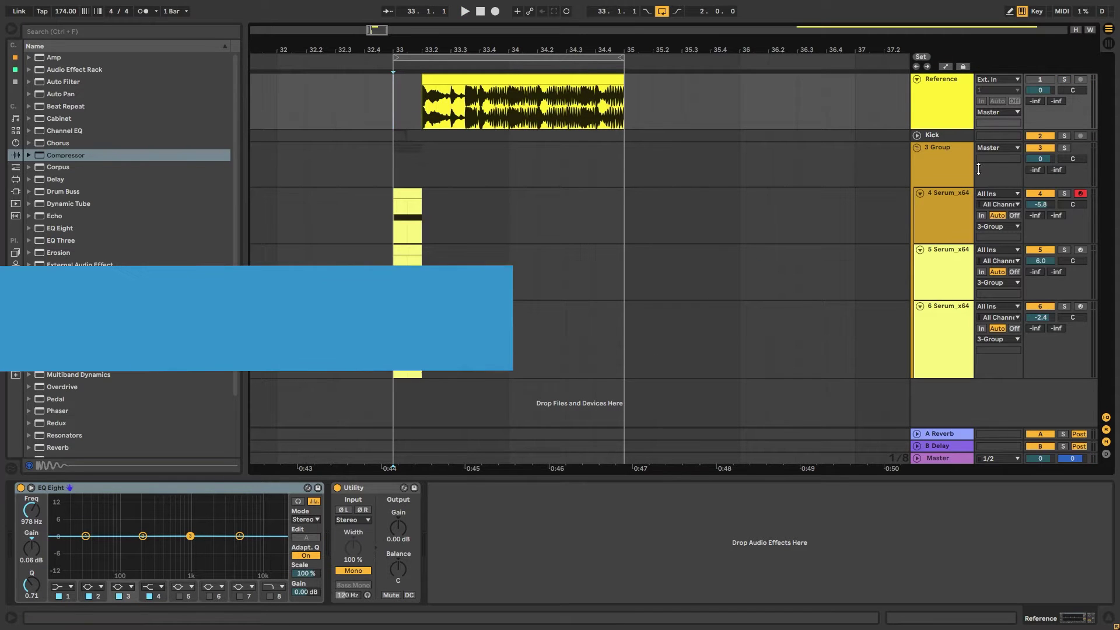
Step: Deactivate the Reference track and play the recreated sound for comparison
{"action": "left_click", "coordinate": [1039, 80]}
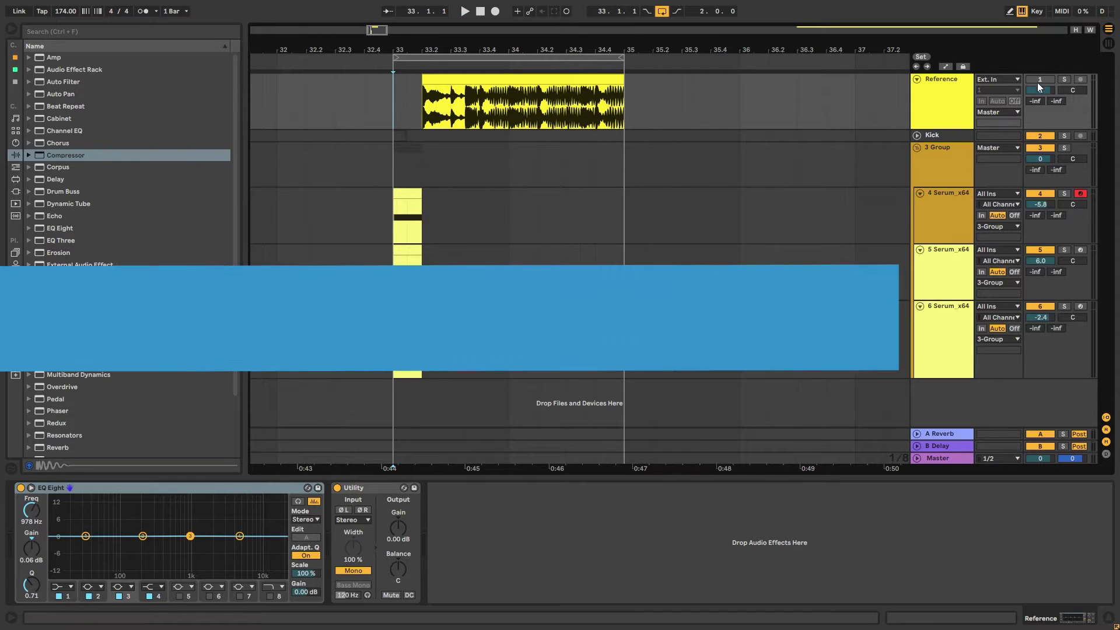
{"action": "key", "text": "space"}
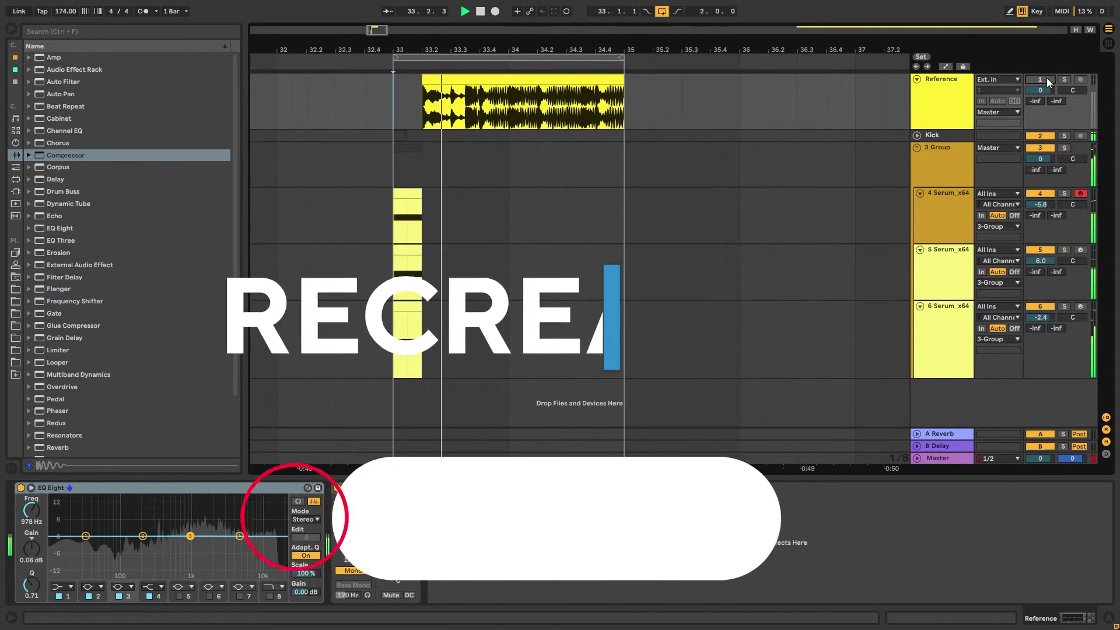
{"action": "left_click", "coordinate": [1047, 79]}
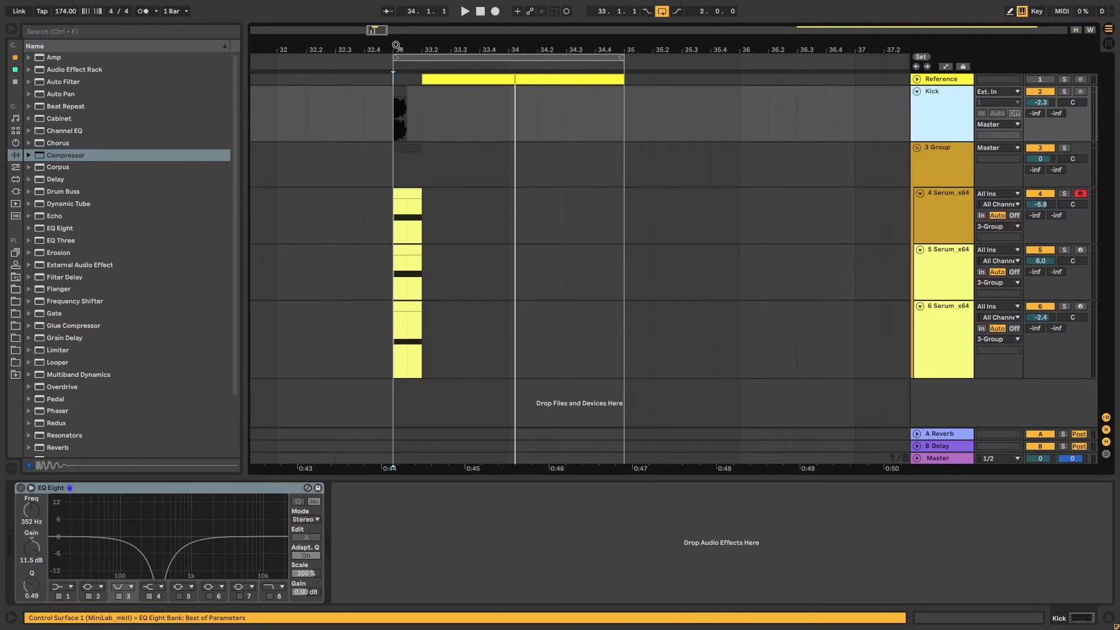
Step: Solo the Kick track and listen to its clip from bar 33
{"action": "left_click_drag", "start_coordinate": [396, 45], "coordinate": [368, 148]}
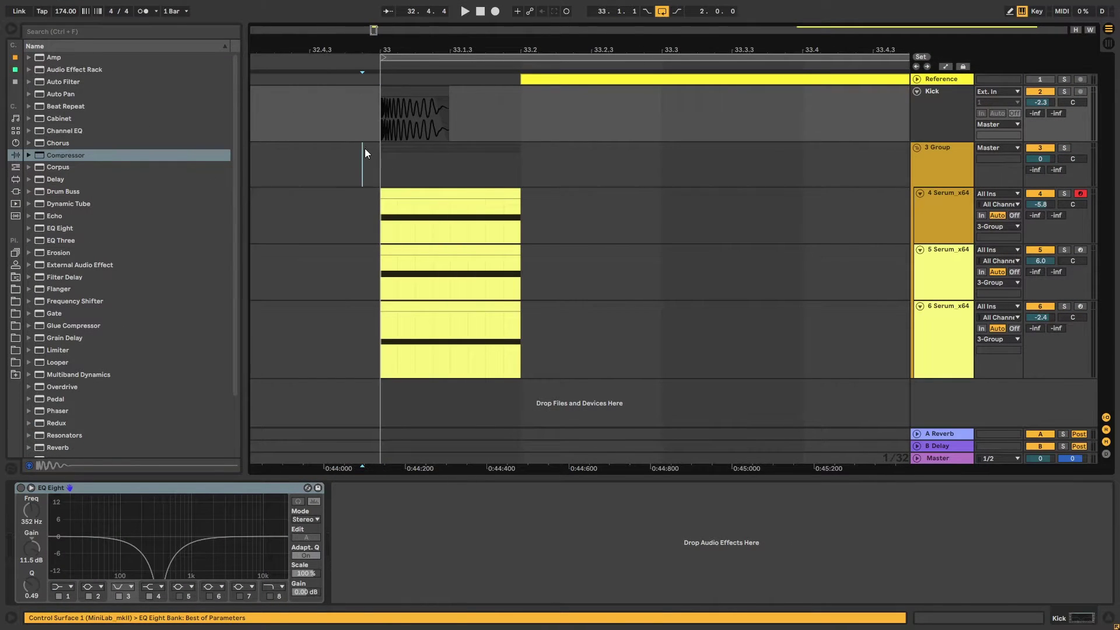
{"action": "left_click", "coordinate": [1061, 92]}
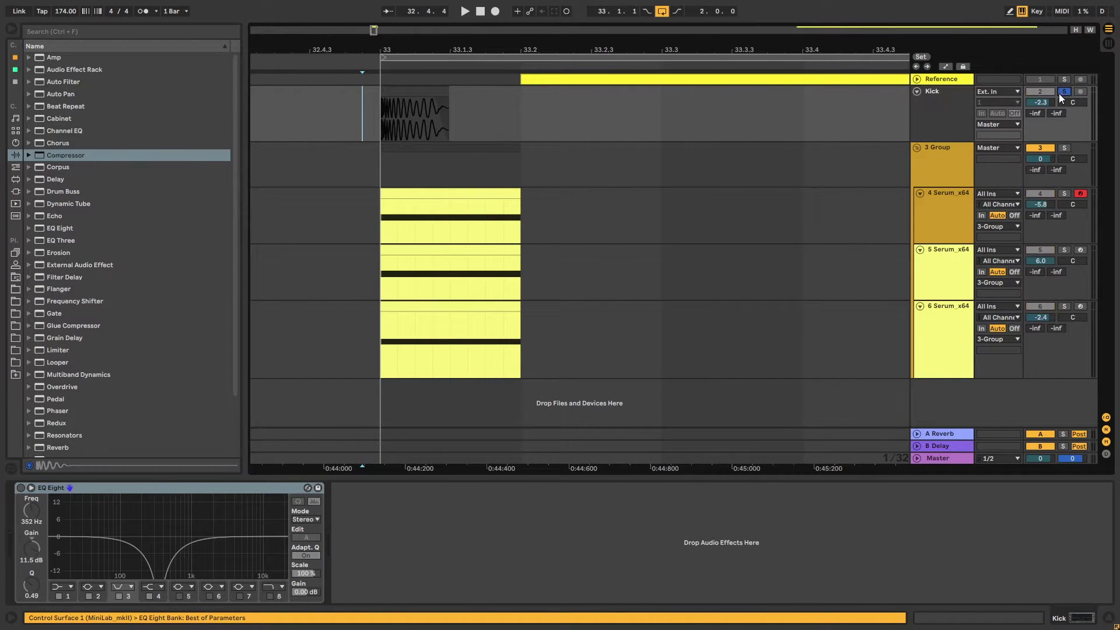
{"action": "left_click", "coordinate": [380, 120]}
{"action": "key", "text": "space"}
{"action": "key", "text": "space"}
Step: Collapse the Kick track and listen to the 4 Serum and 5 Serum layers in solo, one after the other
{"action": "left_click_drag", "start_coordinate": [955, 139], "coordinate": [961, 87]}
{"action": "left_click", "coordinate": [1063, 91]}
{"action": "left_click", "coordinate": [1064, 148]}
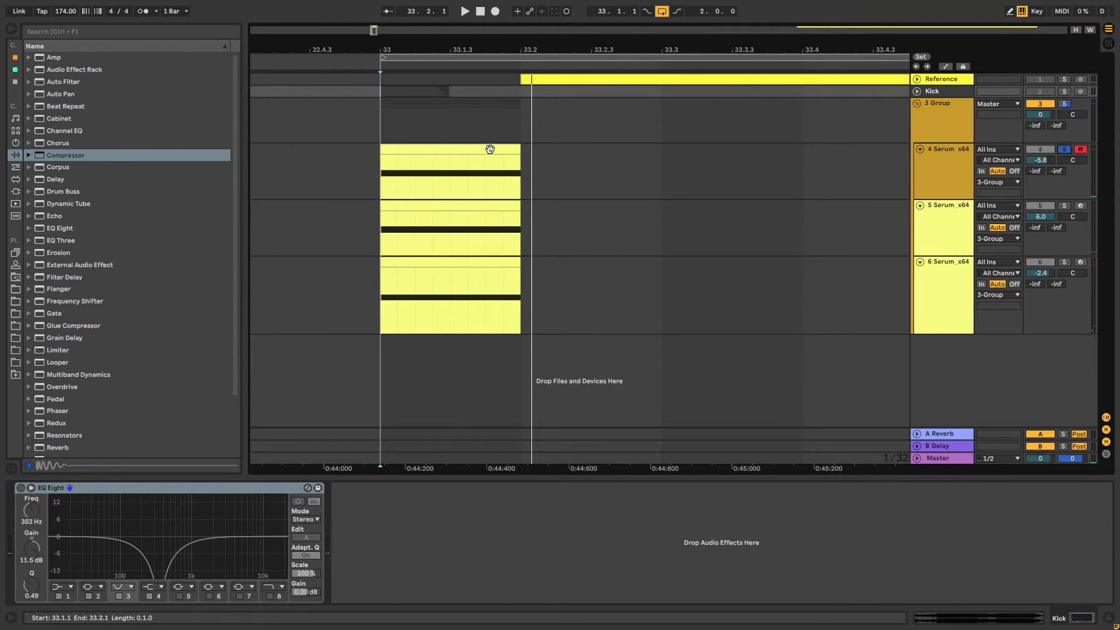
{"action": "left_click", "coordinate": [442, 148]}
{"action": "key", "text": "space"}
{"action": "left_click", "coordinate": [1065, 205]}
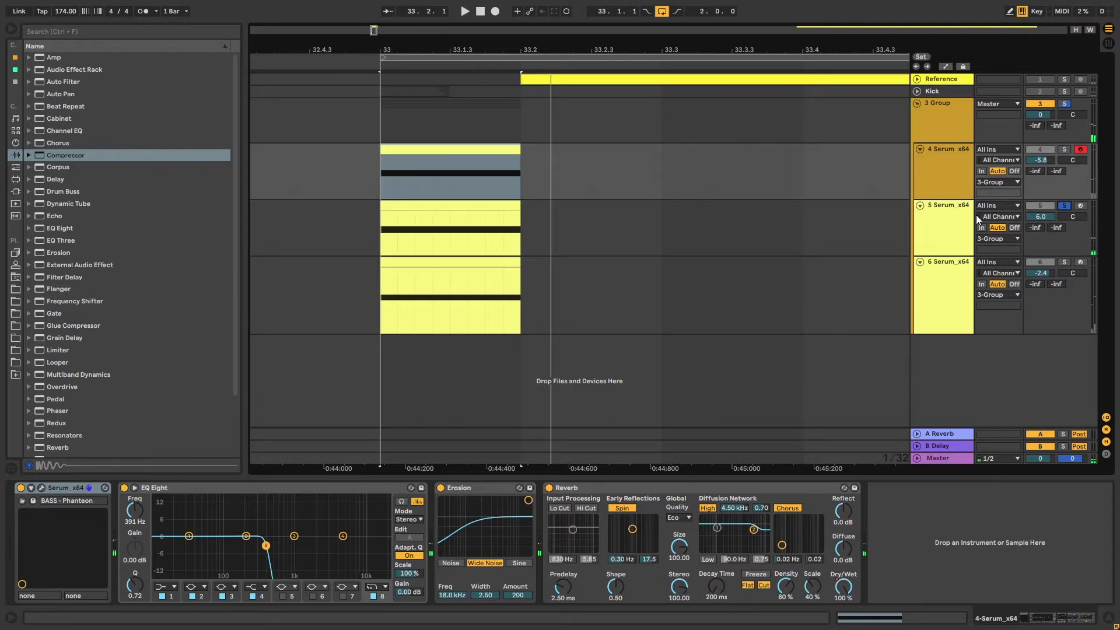
{"action": "left_click", "coordinate": [624, 232]}
Step: Solo the 6 Serum layer and play it, adjusting band 3 of its EQ Eight to about 344 Hz
{"action": "left_click", "coordinate": [1064, 262]}
{"action": "left_click", "coordinate": [937, 272]}
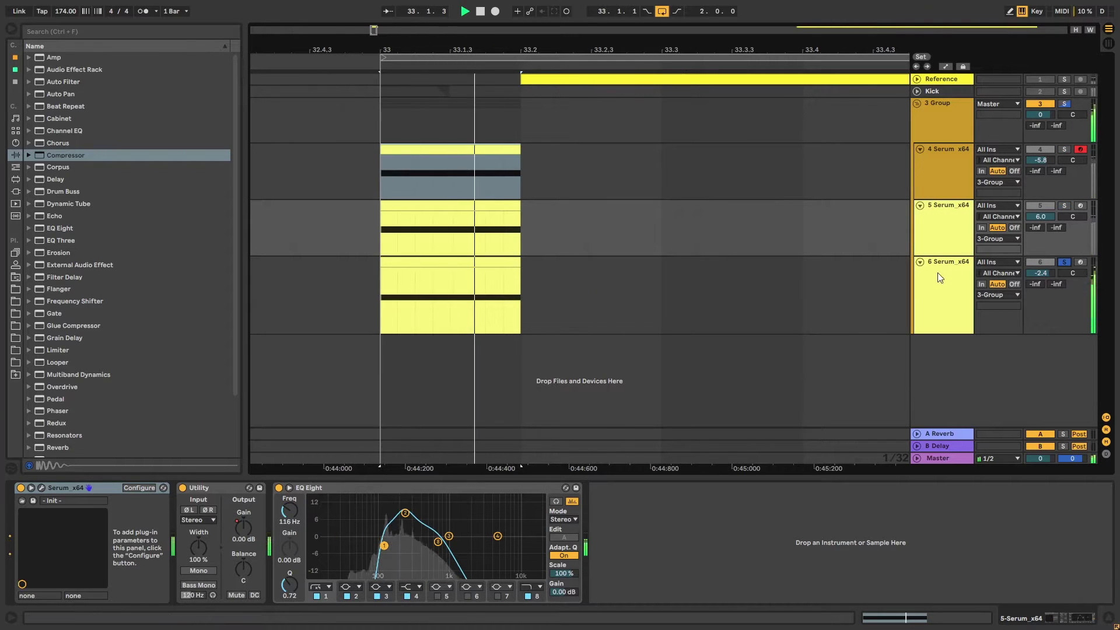
{"action": "left_click", "coordinate": [493, 260]}
{"action": "key", "text": "space"}
{"action": "key", "text": "space"}
{"action": "left_click_drag", "start_coordinate": [421, 517], "coordinate": [415, 517]}
{"action": "key", "text": "space"}
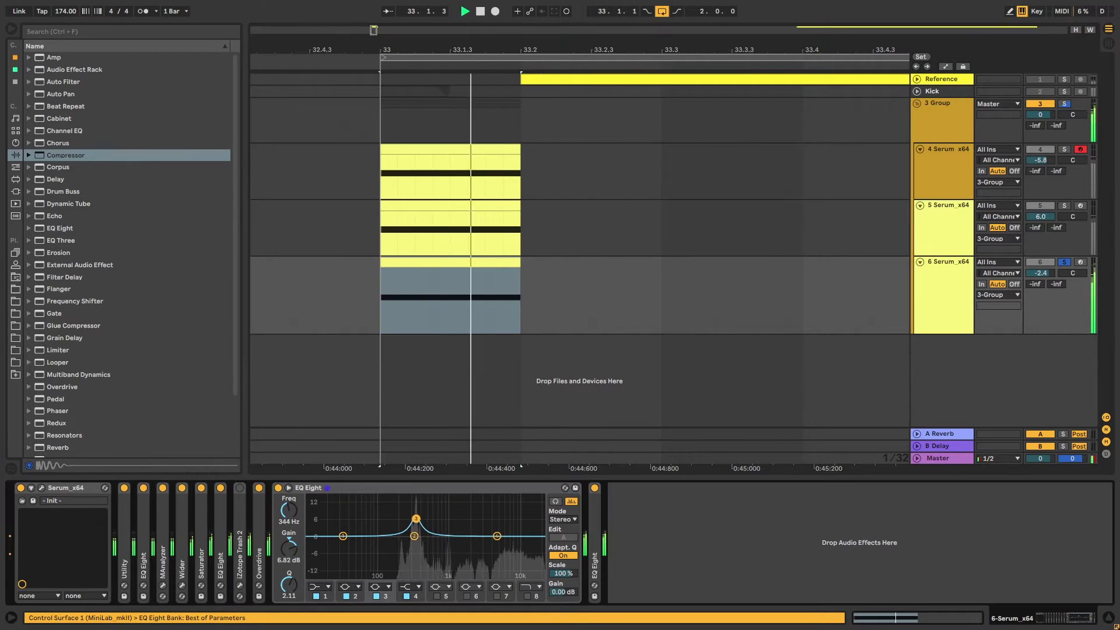
Step: Turn off the solo on the 6 Serum track, play all layers together and toggle the Kick track
{"action": "left_click", "coordinate": [1064, 262]}
{"action": "key", "text": "space"}
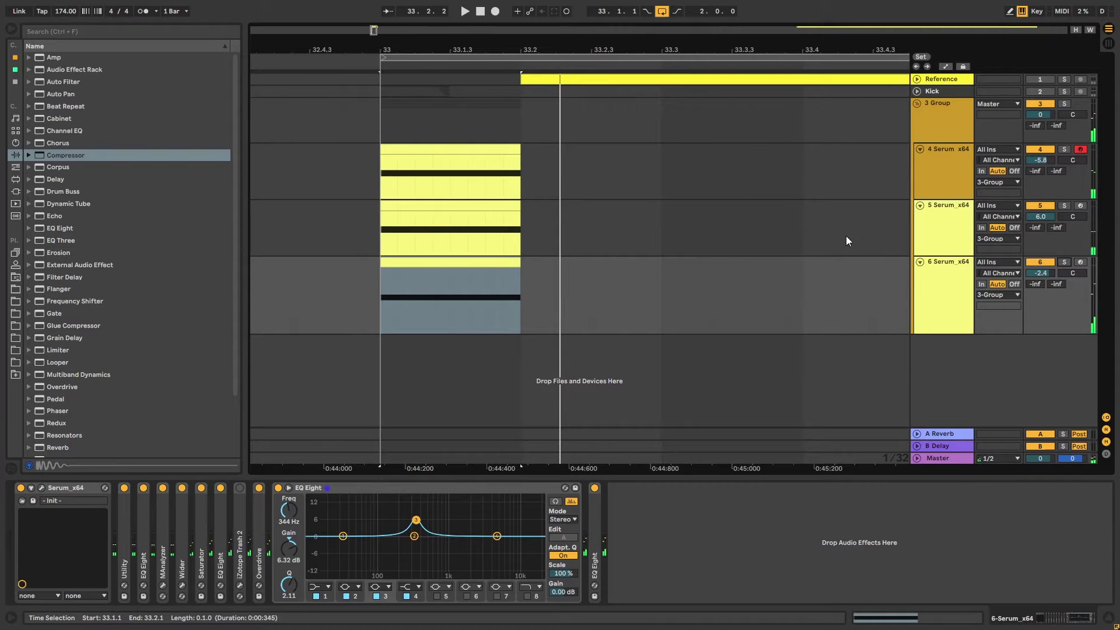
{"action": "left_click", "coordinate": [1045, 93]}
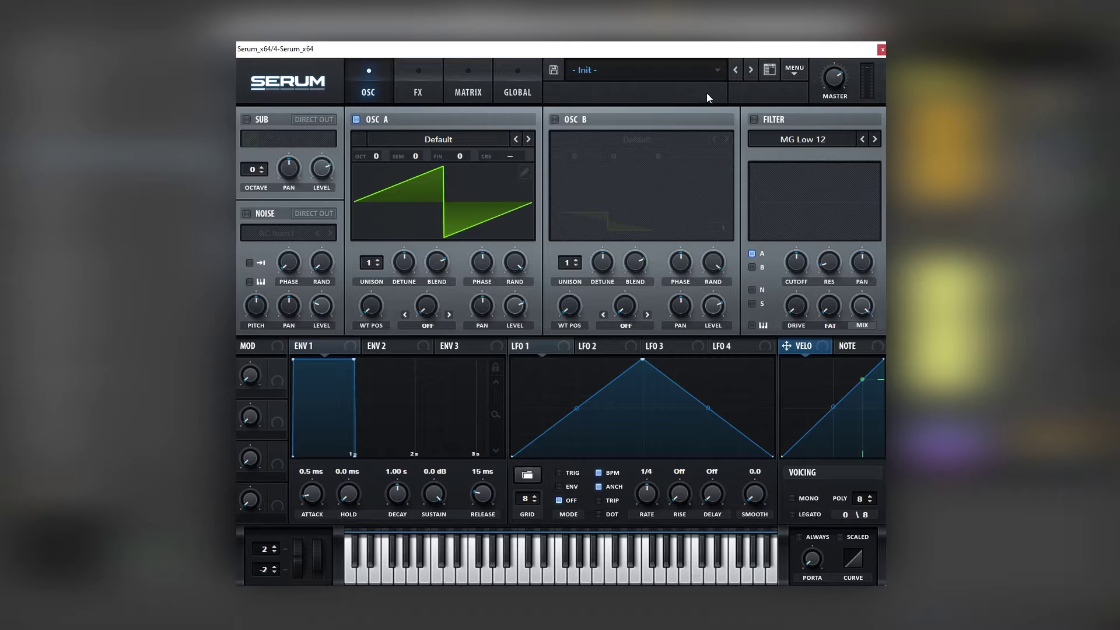
Step: Load the Basic Shapes wavetable into oscillators A and B of the first Serum layer
{"action": "left_click", "coordinate": [432, 140]}
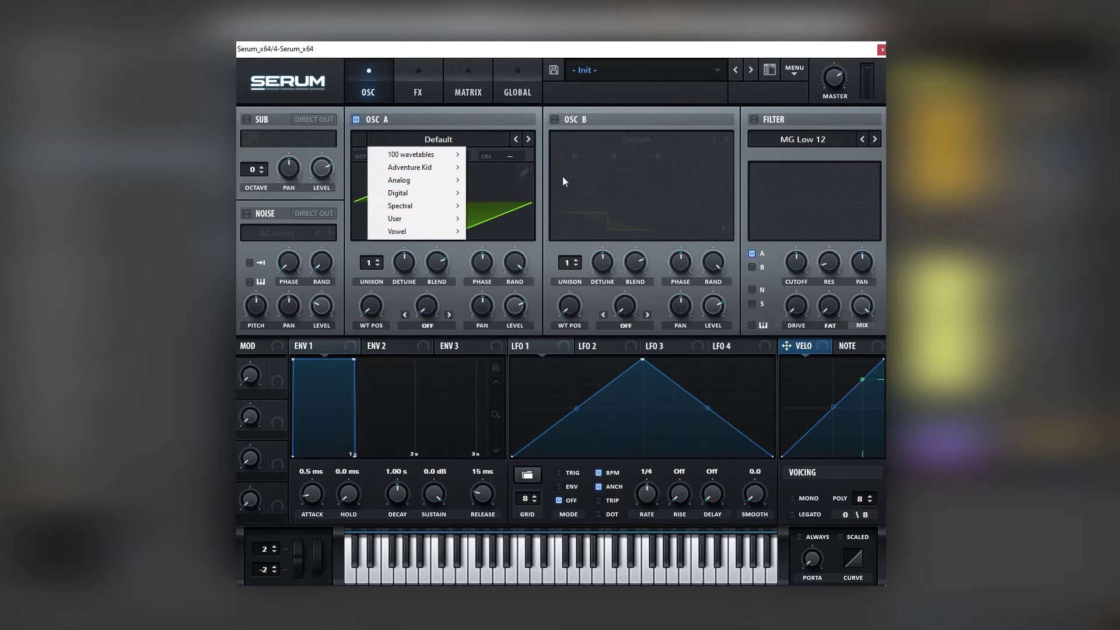
{"action": "mouse_move", "coordinate": [440, 181]}
{"action": "left_click", "coordinate": [501, 236]}
{"action": "left_click", "coordinate": [577, 140]}
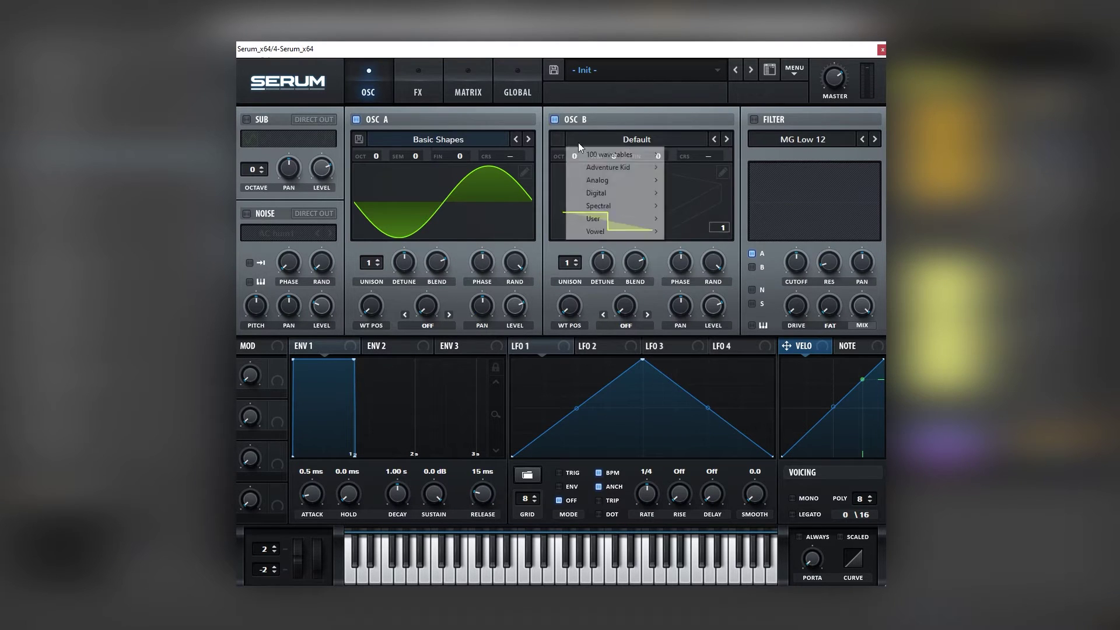
{"action": "mouse_move", "coordinate": [602, 190]}
{"action": "left_click", "coordinate": [706, 242]}
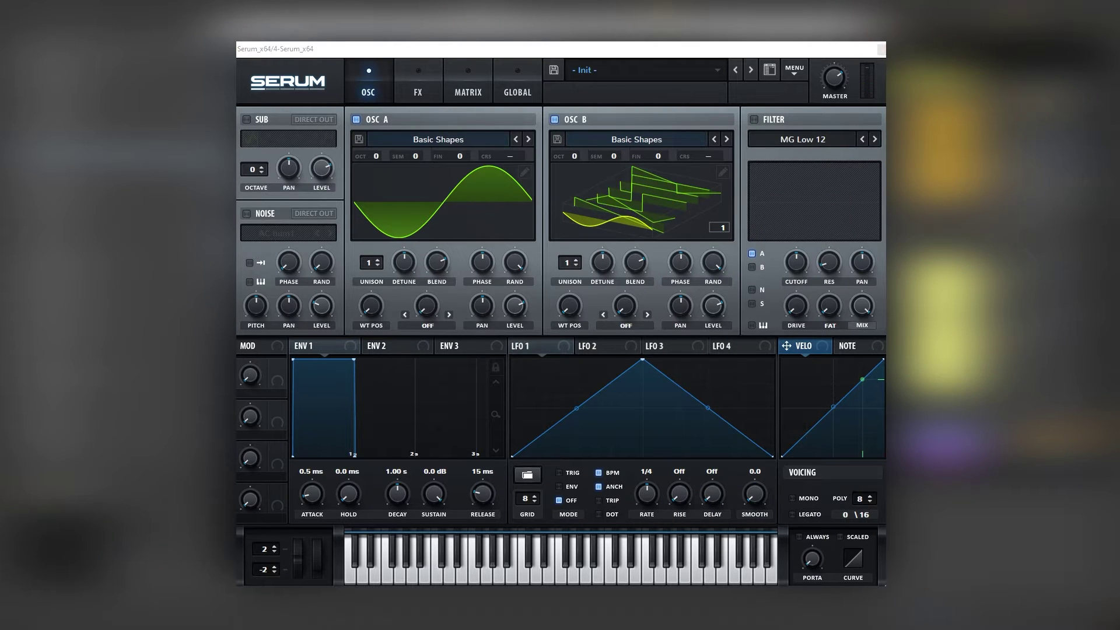
Step: Add small amounts of harmonic bins 2, 3 and 4 to the first frame of oscillator A's wavetable
{"action": "left_click", "coordinate": [524, 172]}
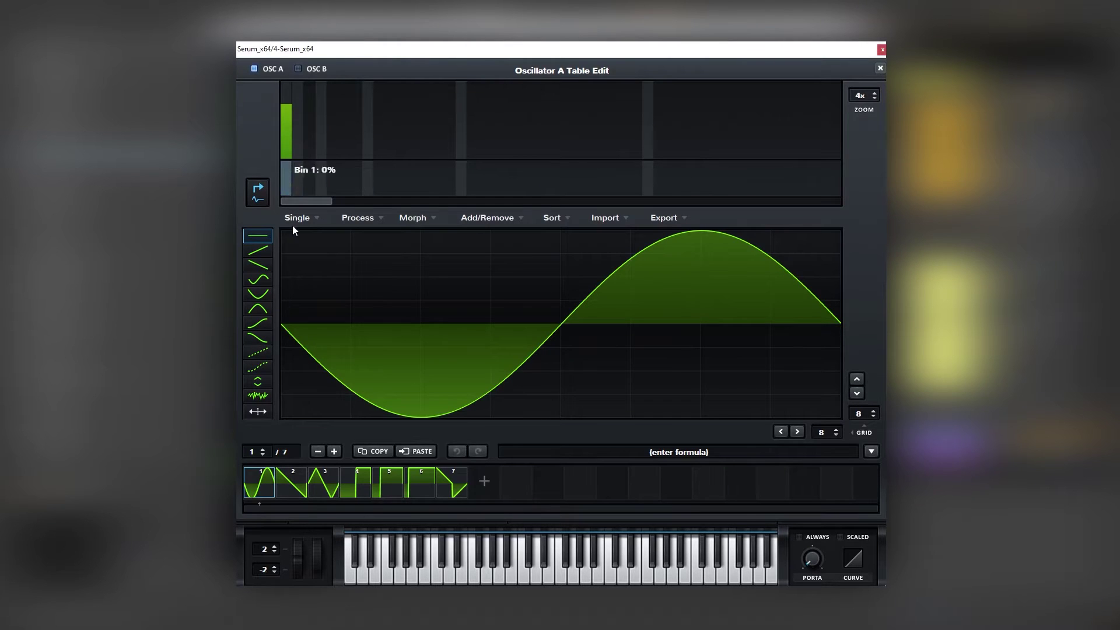
{"action": "left_click_drag", "start_coordinate": [297, 147], "coordinate": [321, 149]}
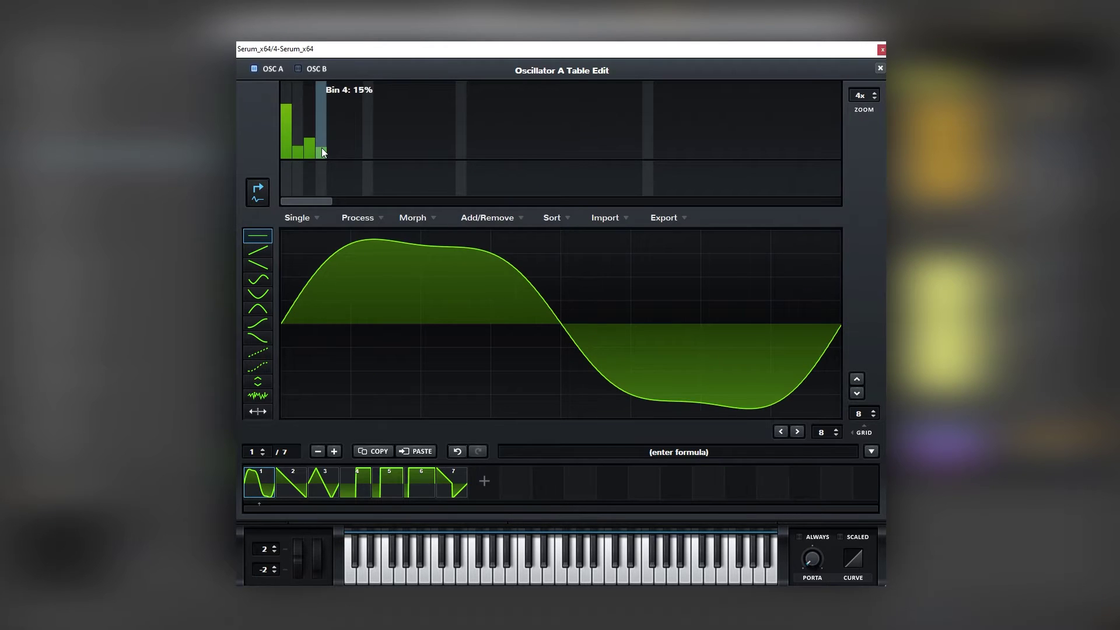
{"action": "left_click", "coordinate": [307, 143]}
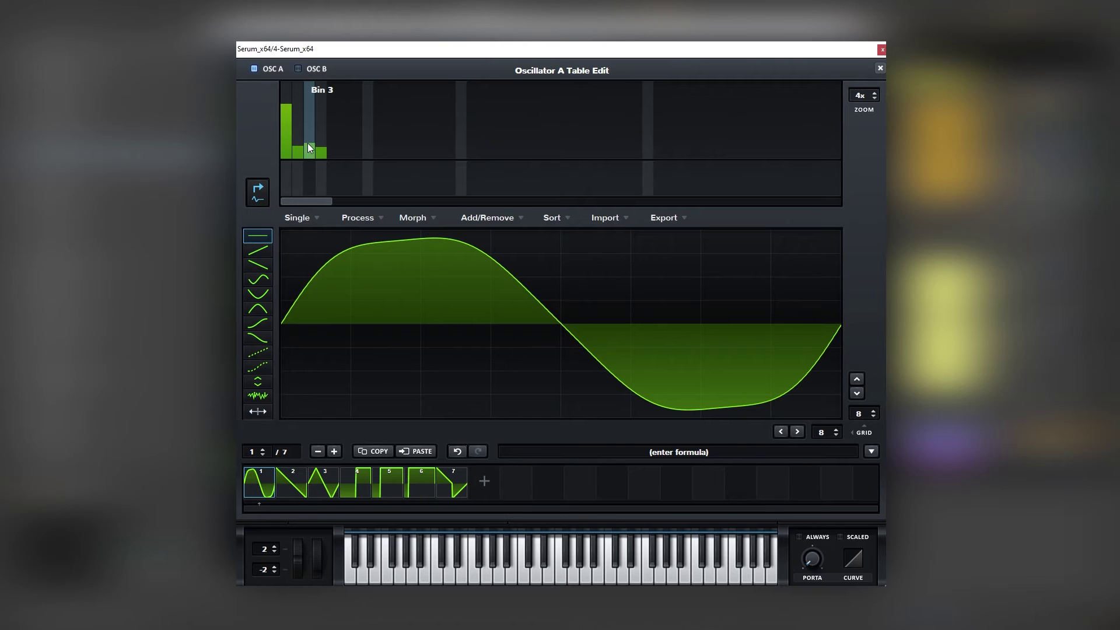
{"action": "mouse_move", "coordinate": [316, 149]}
{"action": "left_mouse_down"}
{"action": "mouse_move", "coordinate": [299, 147]}
{"action": "mouse_move", "coordinate": [309, 136]}
{"action": "mouse_move", "coordinate": [319, 151]}
{"action": "left_mouse_up"}
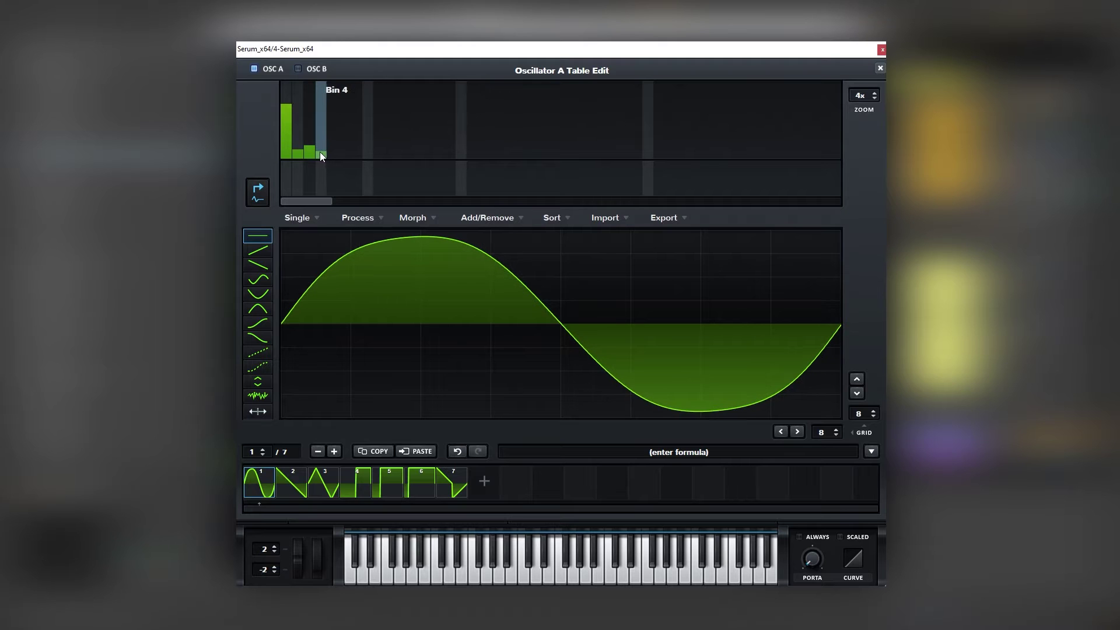
{"action": "left_click", "coordinate": [880, 68]}
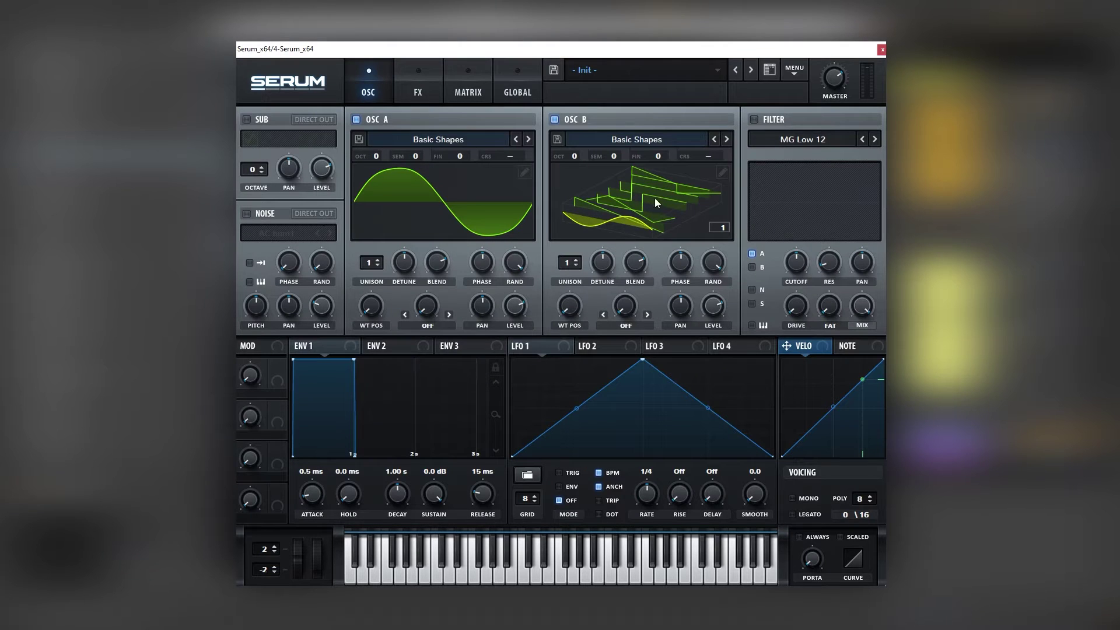
Step: Remove the fundamental from oscillator B's first wavetable frame and draw in harmonic bins 7, 8 and 9, with bin 8 highest
{"action": "left_click", "coordinate": [675, 198]}
{"action": "left_click", "coordinate": [723, 172]}
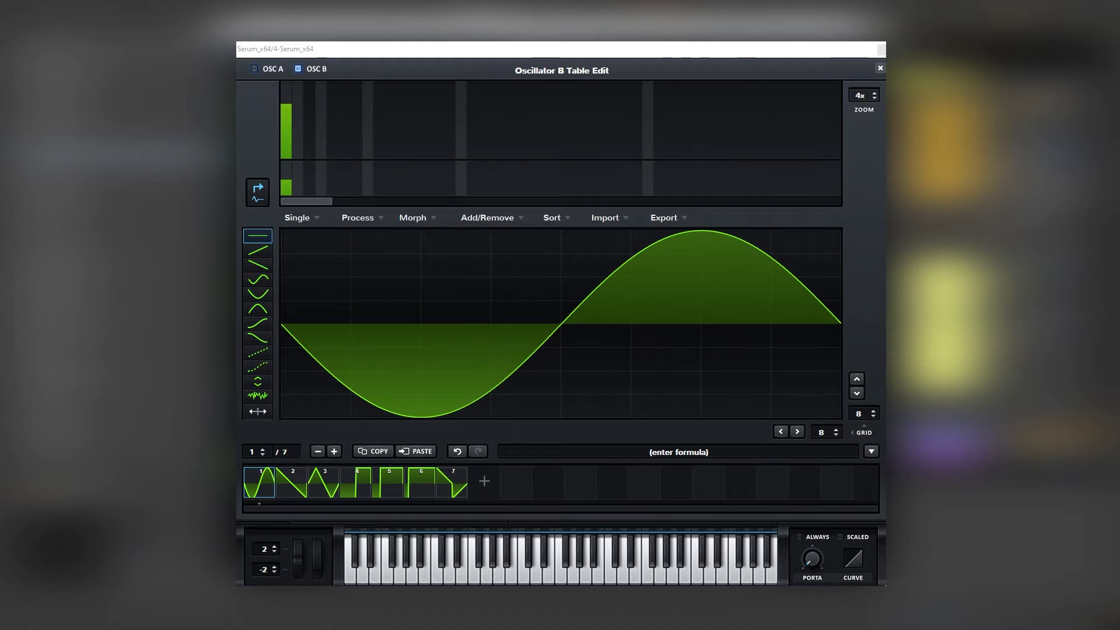
{"action": "mouse_move", "coordinate": [288, 187]}
{"action": "left_mouse_down"}
{"action": "mouse_move", "coordinate": [288, 146]}
{"action": "mouse_move", "coordinate": [288, 182]}
{"action": "mouse_move", "coordinate": [311, 170]}
{"action": "left_mouse_up"}
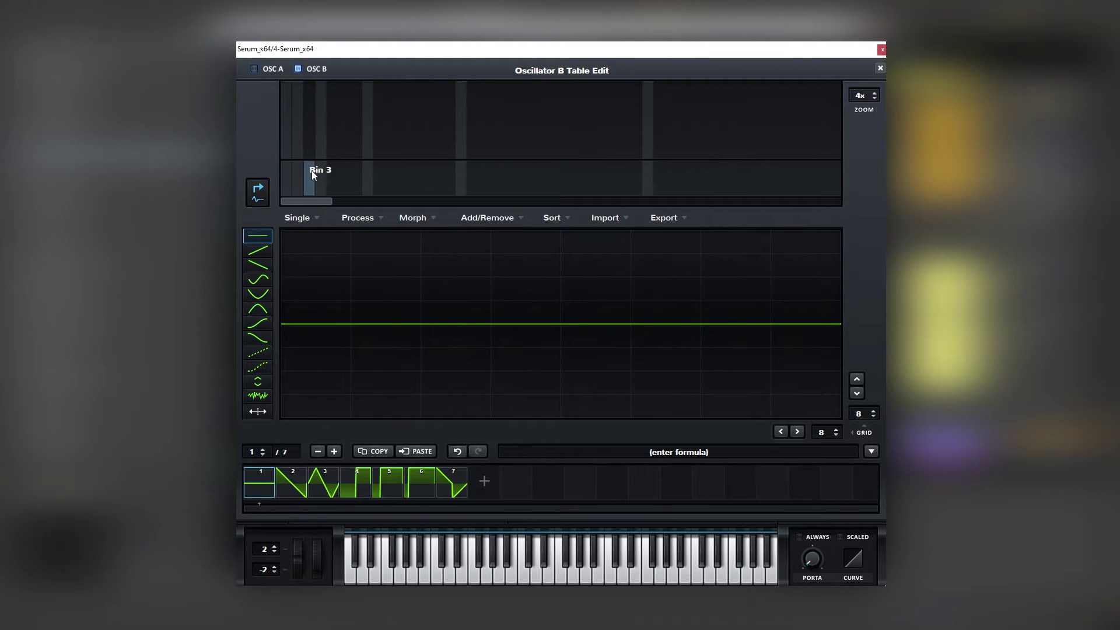
{"action": "left_click", "coordinate": [355, 138]}
{"action": "left_click_drag", "start_coordinate": [362, 129], "coordinate": [366, 122]}
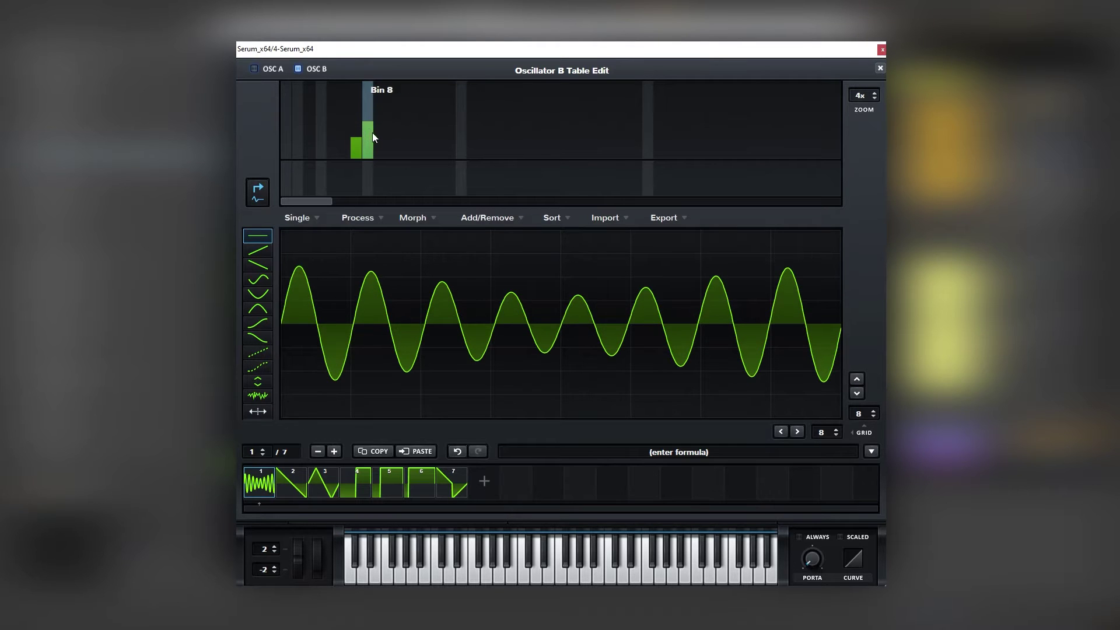
{"action": "left_click", "coordinate": [376, 139]}
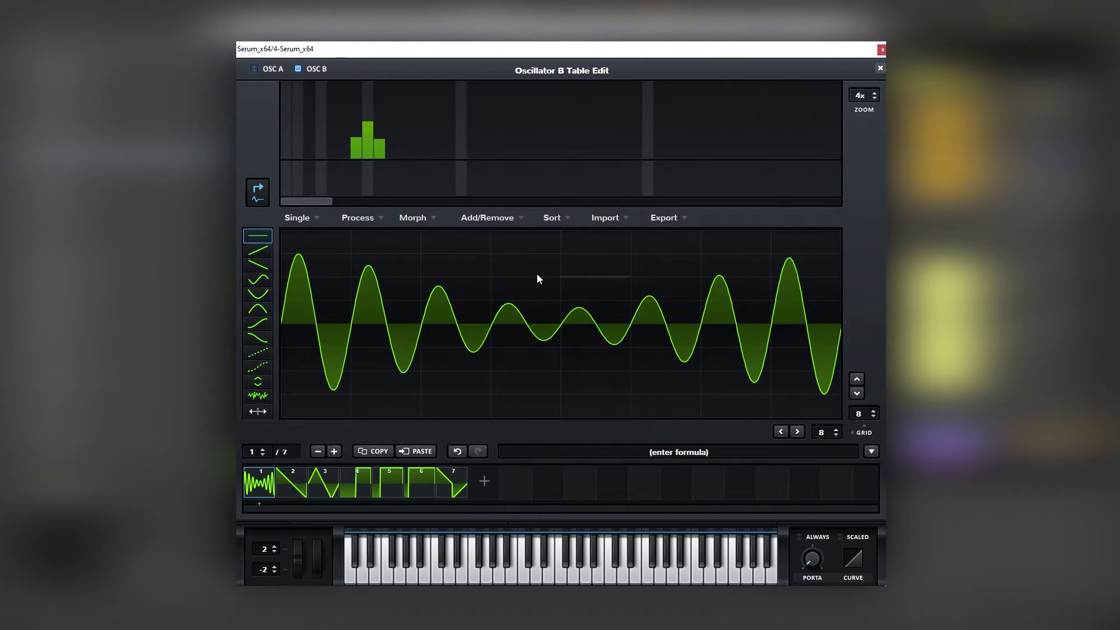
Step: Fine-tune the levels of oscillator B's bins 7, 8 and 9 and close the wavetable editor
{"action": "left_click", "coordinate": [356, 143]}
{"action": "mouse_move", "coordinate": [378, 141]}
{"action": "left_mouse_down"}
{"action": "mouse_move", "coordinate": [368, 113]}
{"action": "mouse_move", "coordinate": [376, 144]}
{"action": "mouse_move", "coordinate": [366, 124]}
{"action": "left_mouse_up"}
{"action": "left_click", "coordinate": [355, 140]}
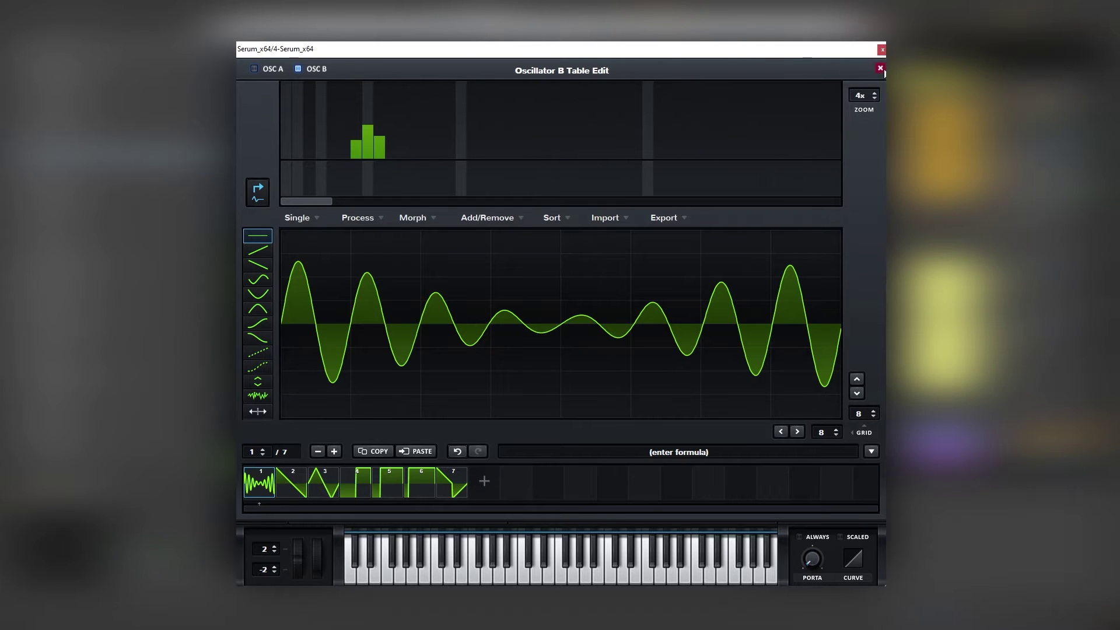
{"action": "left_click", "coordinate": [880, 69]}
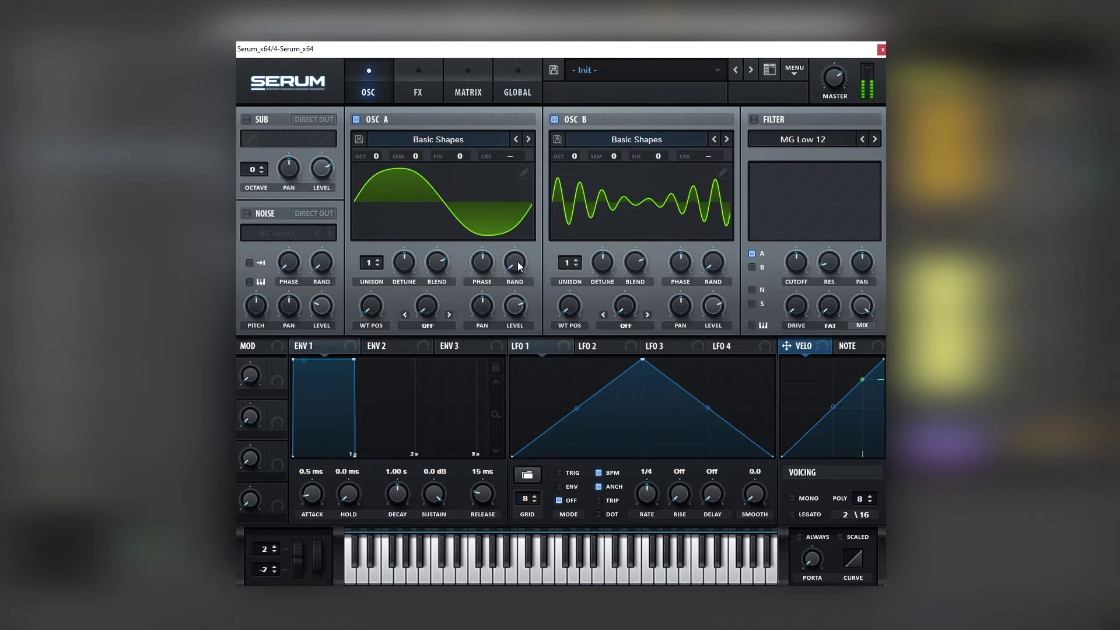
Step: Lower oscillator A's phase and load the BrightWhite sample into the noise oscillator
{"action": "left_click_drag", "start_coordinate": [482, 263], "coordinate": [483, 288]}
{"action": "left_click", "coordinate": [276, 234]}
{"action": "mouse_move", "coordinate": [280, 243]}
{"action": "left_click", "coordinate": [385, 312]}
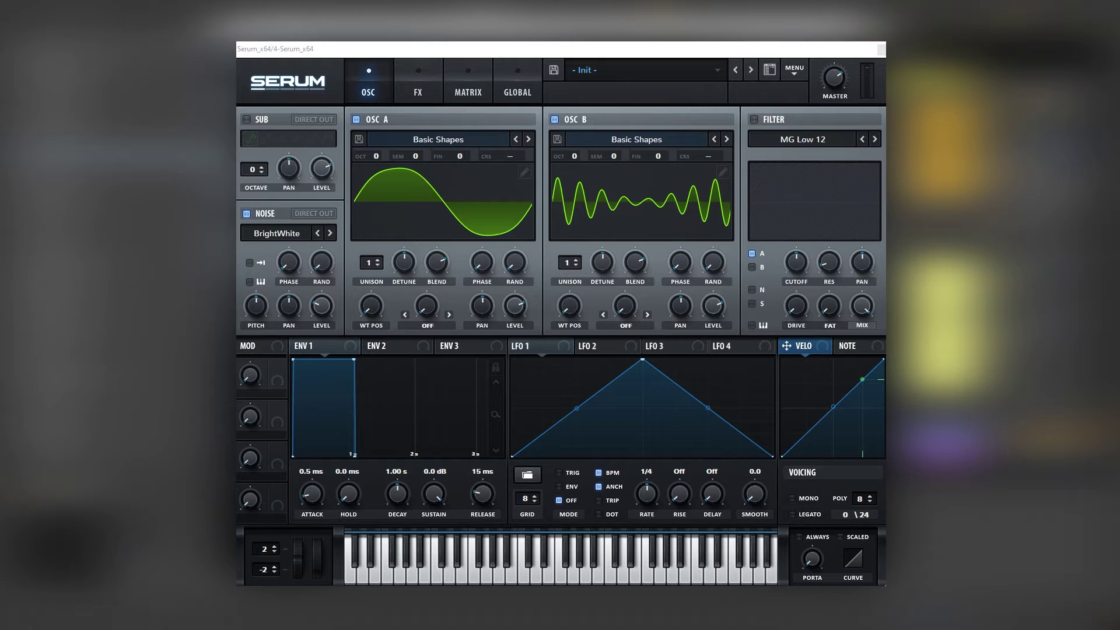
Step: Assign LFO 2 to oscillator B's level, then shape it with a slightly lower, earlier peak in Env mode without BPM sync
{"action": "left_click_drag", "start_coordinate": [597, 347], "coordinate": [712, 280]}
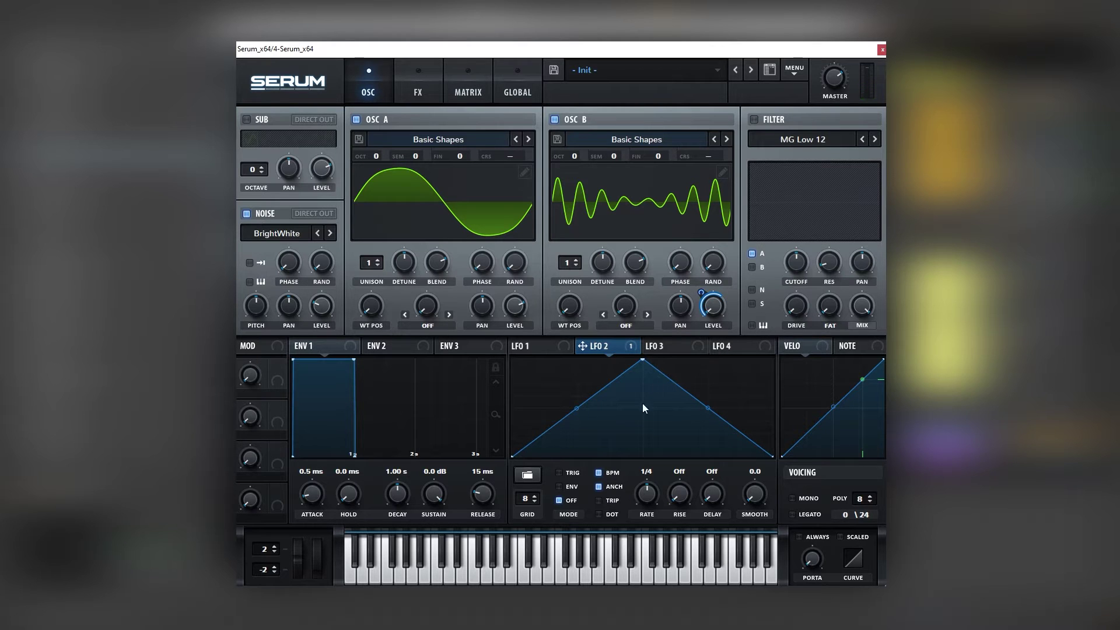
{"action": "left_click_drag", "start_coordinate": [643, 360], "coordinate": [615, 373]}
{"action": "left_click", "coordinate": [599, 474]}
{"action": "left_click", "coordinate": [559, 487]}
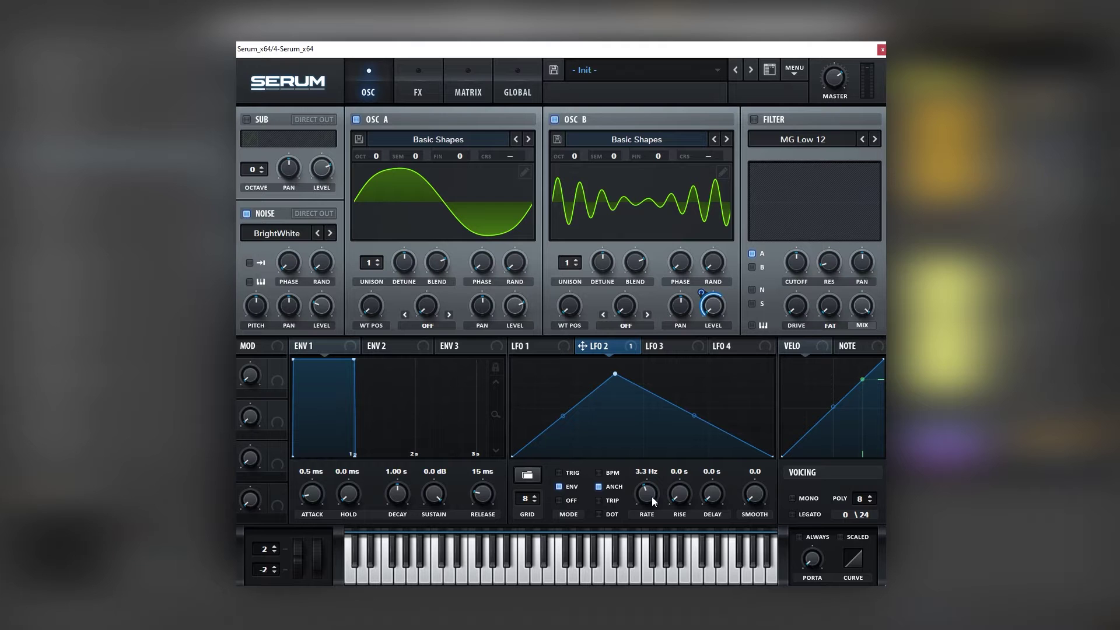
Step: Lower oscillator A's level and assign LFO 2 to the noise oscillator's level
{"action": "left_click_drag", "start_coordinate": [524, 307], "coordinate": [500, 357]}
{"action": "left_click_drag", "start_coordinate": [579, 349], "coordinate": [321, 306]}
{"action": "mouse_move", "coordinate": [312, 294]}
Step: Enable the Hyper/Dimension and Distortion effects and set the distortion type to Diode 1
{"action": "left_click", "coordinate": [418, 92]}
{"action": "left_click", "coordinate": [256, 122]}
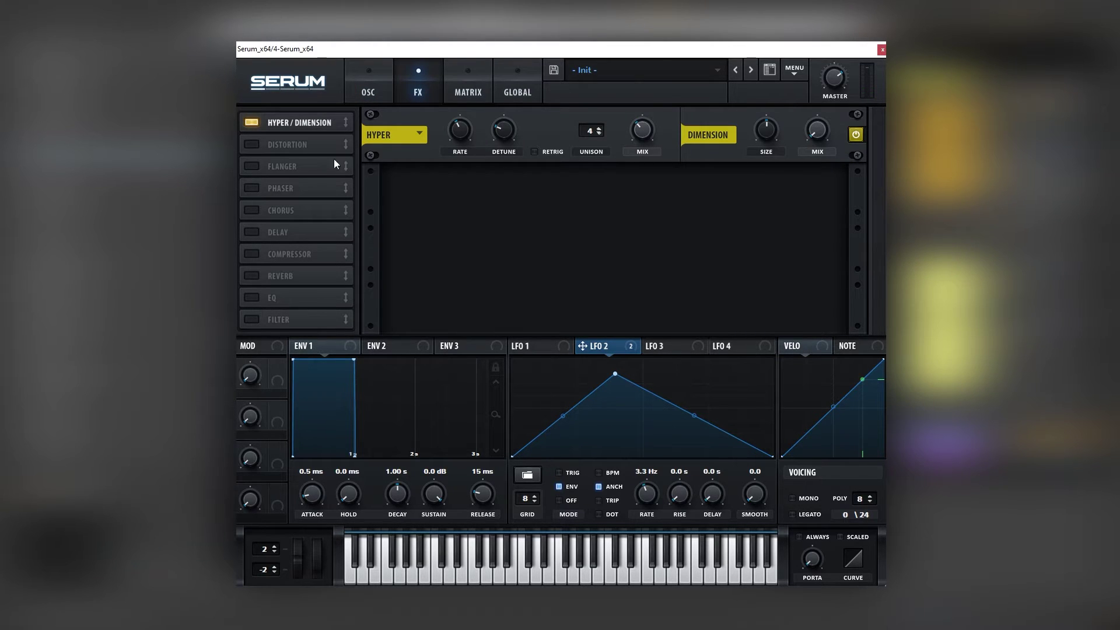
{"action": "left_click", "coordinate": [257, 145]}
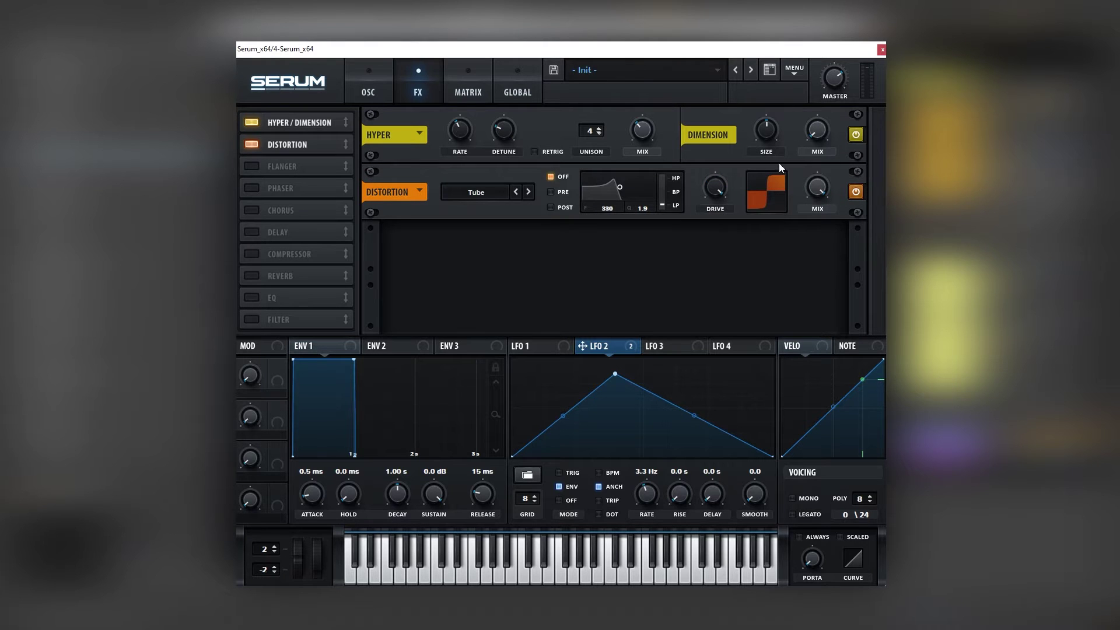
{"action": "left_click", "coordinate": [476, 193]}
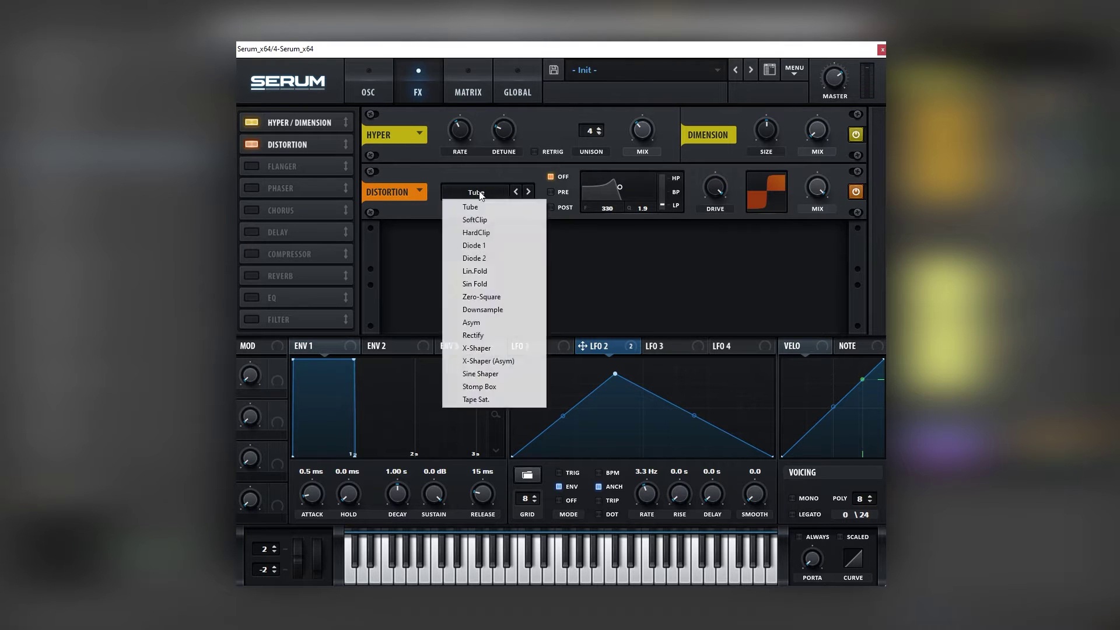
{"action": "left_click", "coordinate": [489, 248]}
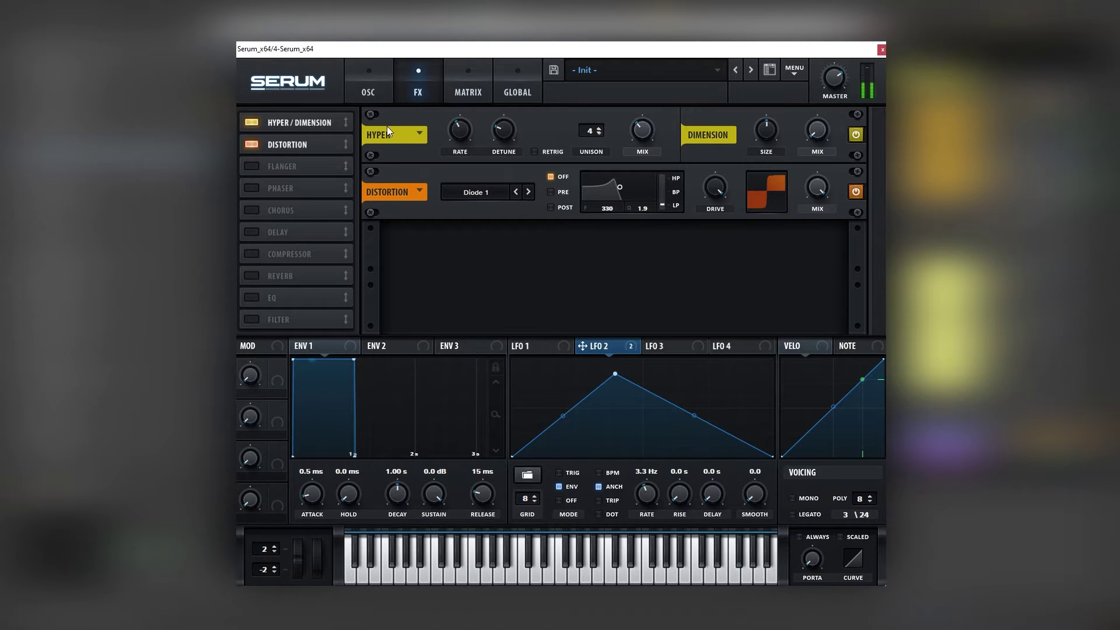
Step: Set LFO 2's modulation of oscillator B's level to 58, then enable the Chorus effect and assign LFO 2 to its mix
{"action": "left_click", "coordinate": [374, 90]}
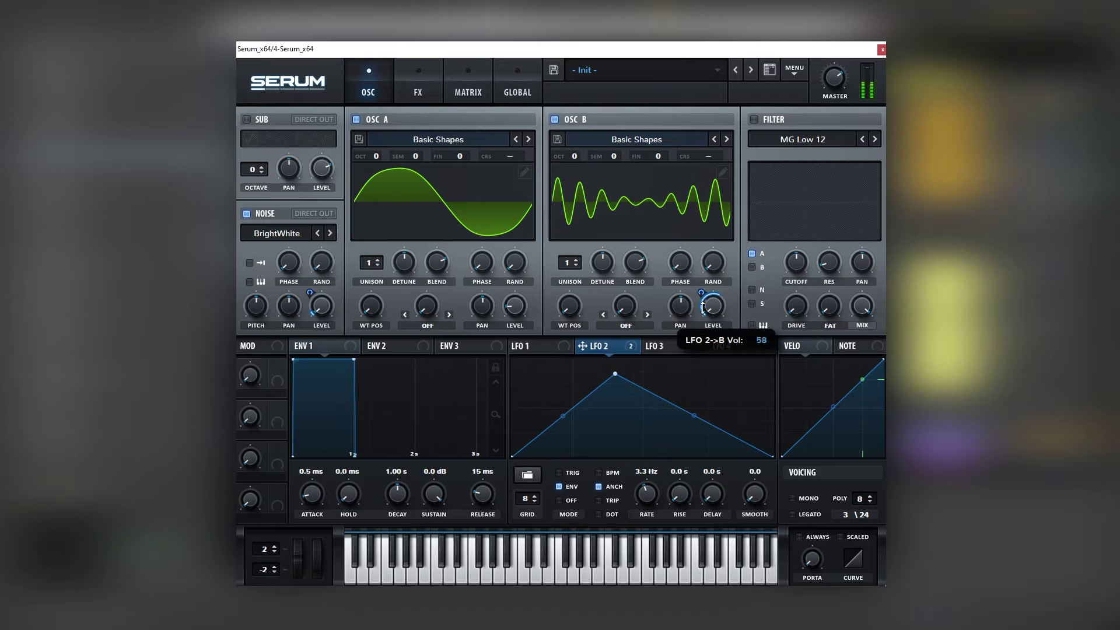
{"action": "left_click", "coordinate": [420, 100]}
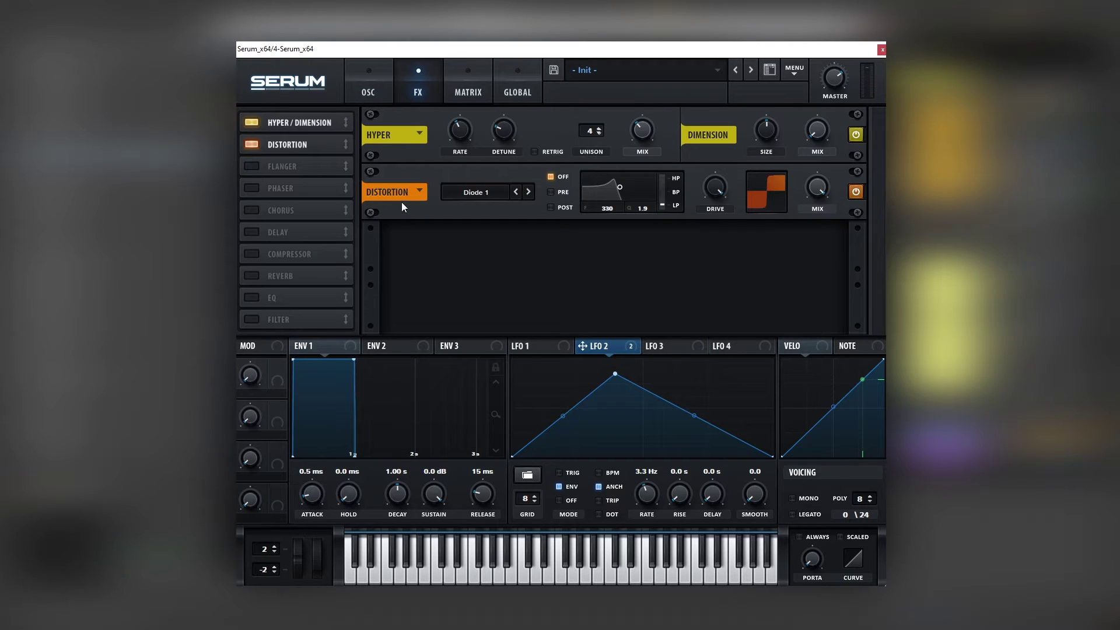
{"action": "left_click", "coordinate": [286, 214]}
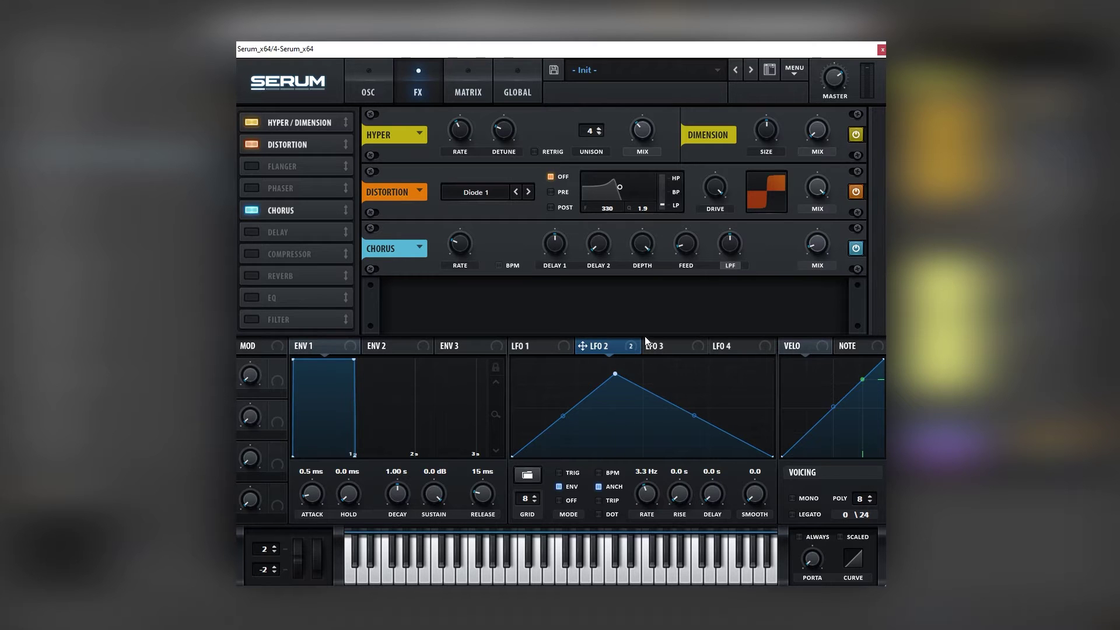
{"action": "left_click_drag", "start_coordinate": [804, 233], "coordinate": [811, 238]}
Step: Enable the Filter effect right after Chorus, set its type to Reverb with a lower cutoff, and assign LFO 2 to its mix
{"action": "left_click_drag", "start_coordinate": [249, 324], "coordinate": [290, 239]}
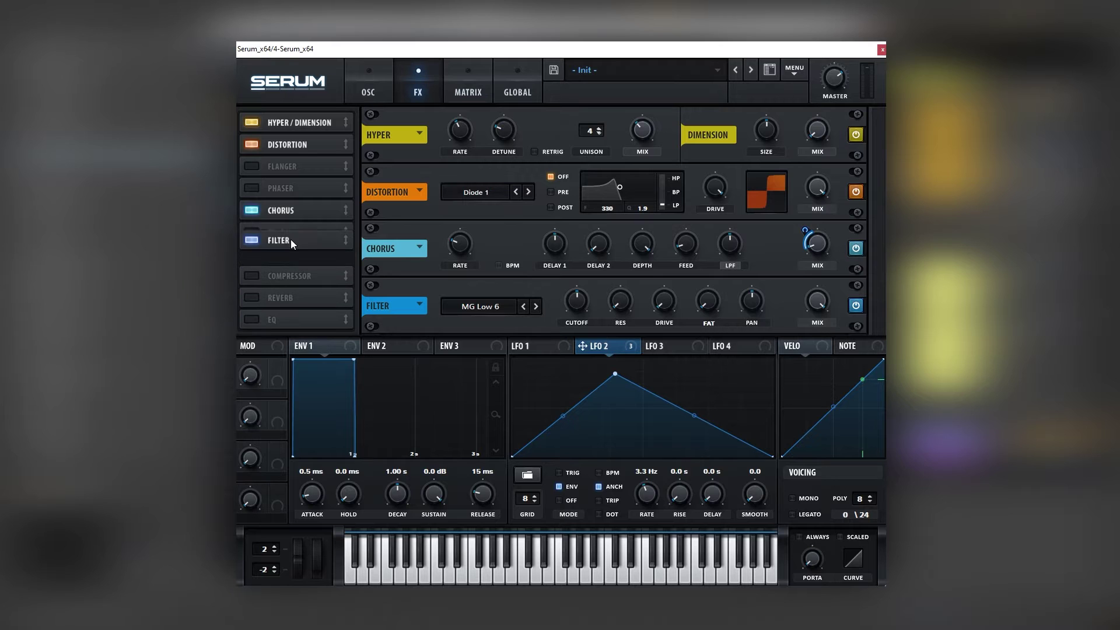
{"action": "left_click", "coordinate": [478, 307]}
{"action": "mouse_move", "coordinate": [471, 360]}
{"action": "left_click", "coordinate": [548, 193]}
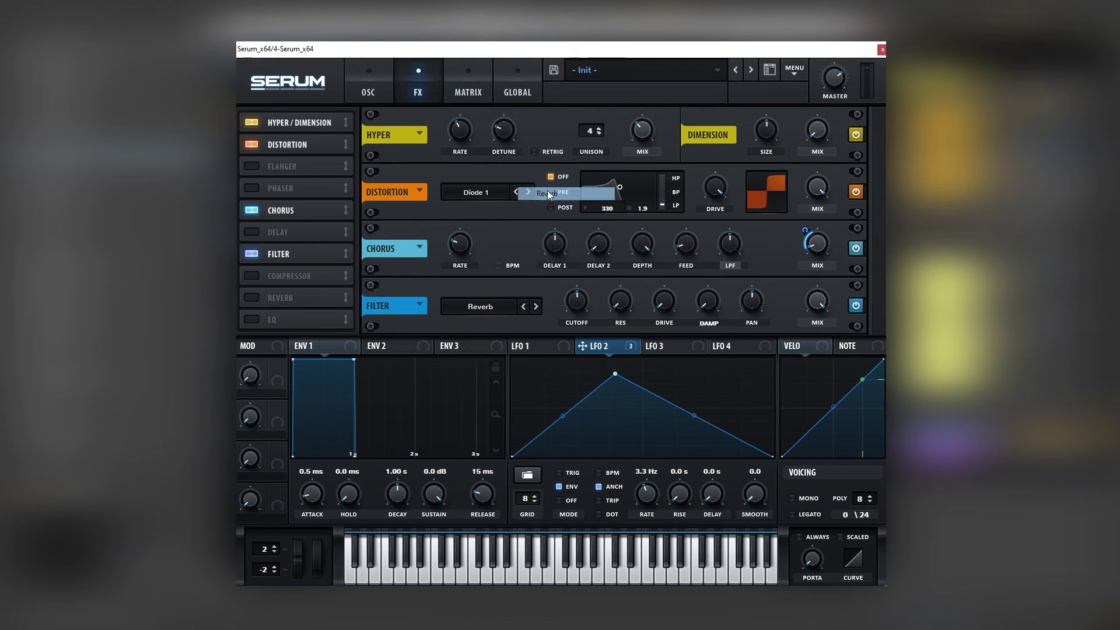
{"action": "left_click_drag", "start_coordinate": [571, 310], "coordinate": [569, 315]}
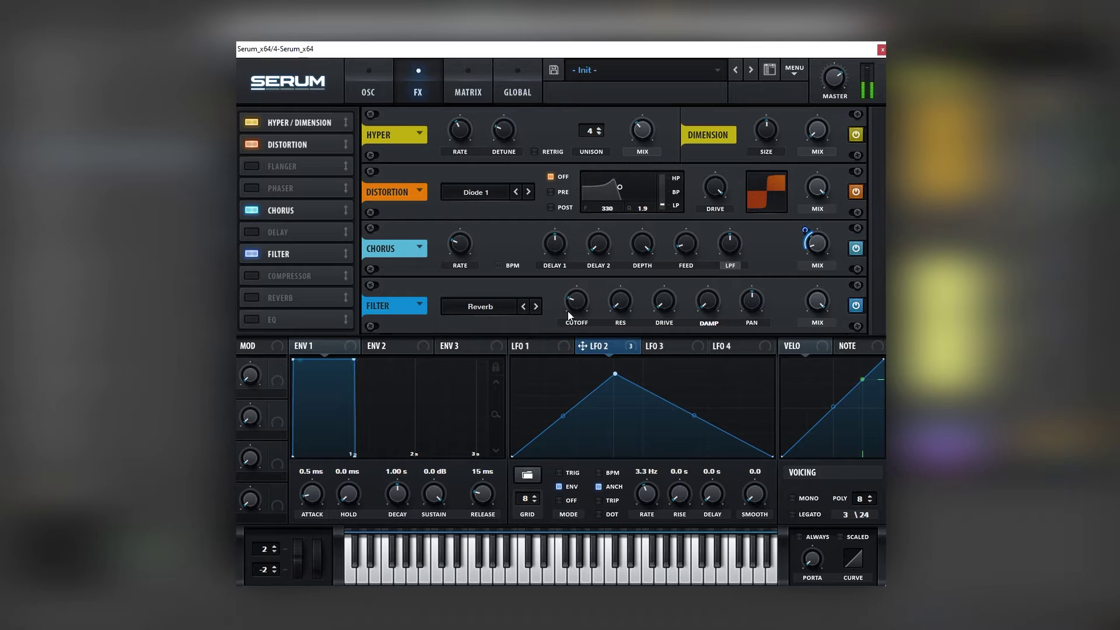
{"action": "left_click_drag", "start_coordinate": [582, 346], "coordinate": [810, 308]}
Step: Enable the Reverb effect, lower its mix and assign LFO 2 to the reverb mix
{"action": "left_click", "coordinate": [292, 298]}
{"action": "left_click_drag", "start_coordinate": [817, 300], "coordinate": [812, 321]}
{"action": "left_click_drag", "start_coordinate": [589, 346], "coordinate": [800, 321]}
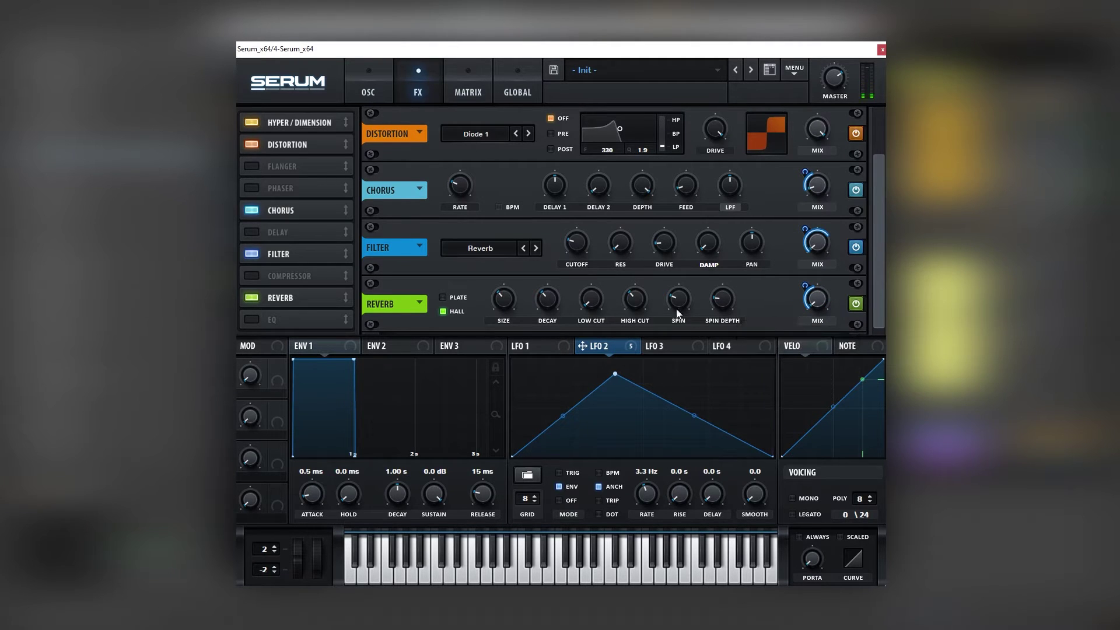
Step: Enable the Compressor after Reverb in multiband mode, raise its release and set its gain to 16.3 dB
{"action": "left_click", "coordinate": [275, 277]}
{"action": "left_click_drag", "start_coordinate": [275, 279], "coordinate": [275, 300]}
{"action": "left_click_drag", "start_coordinate": [632, 299], "coordinate": [637, 263]}
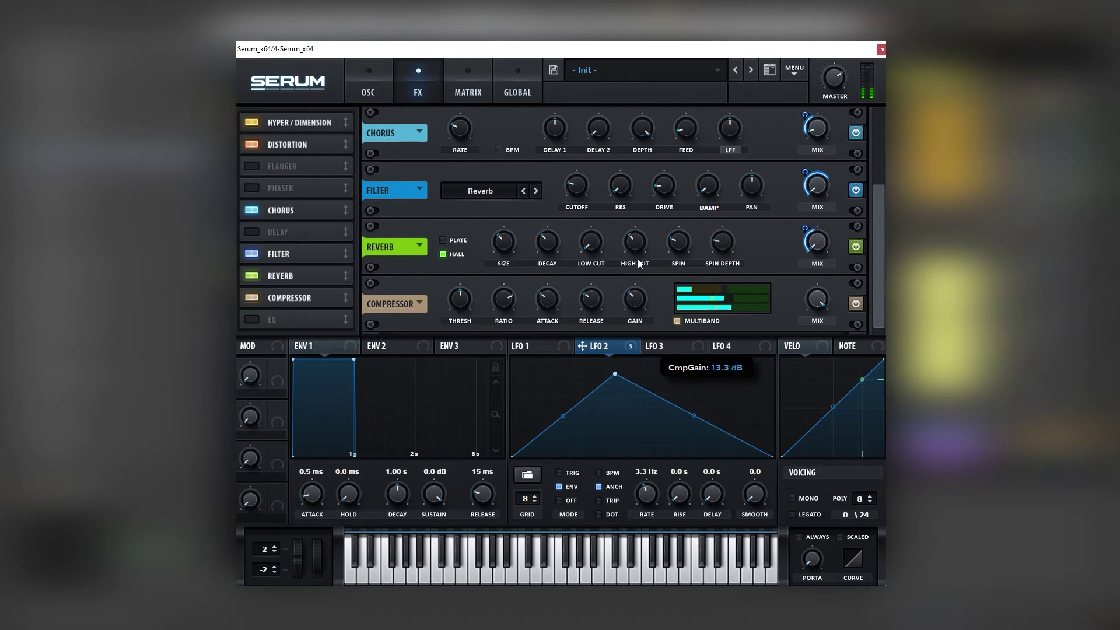
{"action": "left_click_drag", "start_coordinate": [590, 302], "coordinate": [637, 220]}
{"action": "left_click_drag", "start_coordinate": [639, 298], "coordinate": [644, 286]}
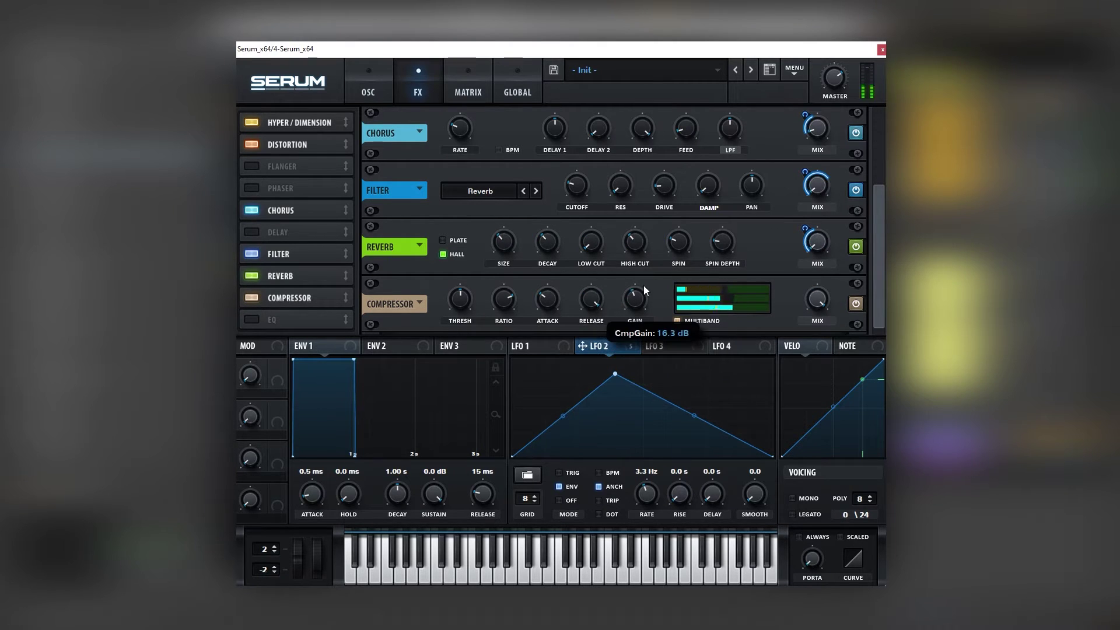
Step: Insert the EQ before the Compressor, with a peak cut on the low band at 46% Q and a peak boost on the high band
{"action": "left_click_drag", "start_coordinate": [271, 319], "coordinate": [293, 295]}
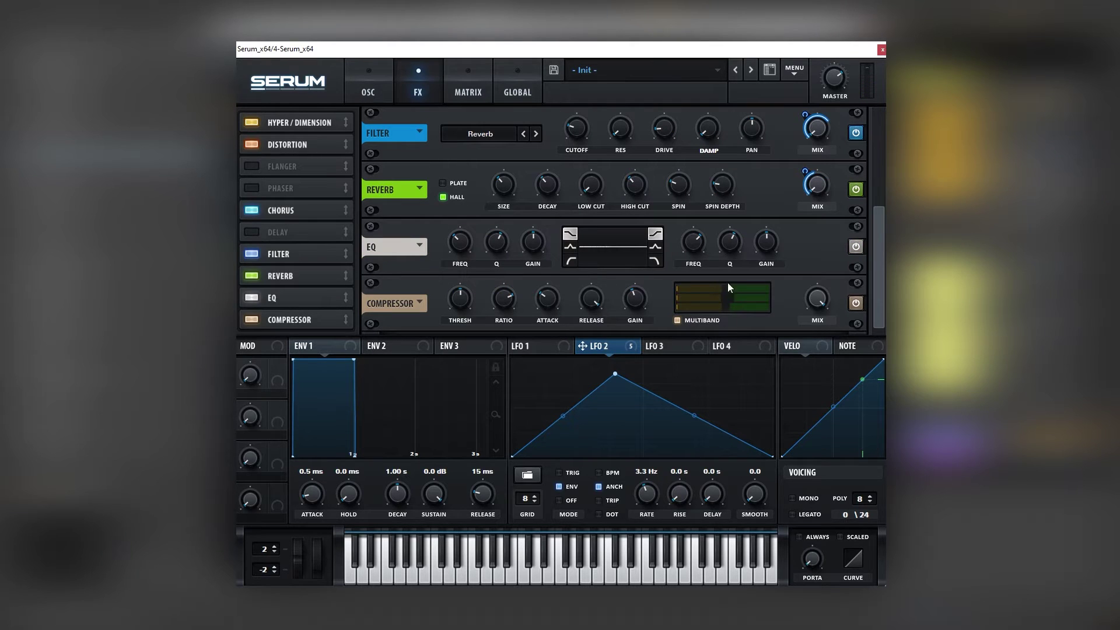
{"action": "left_click", "coordinate": [570, 247]}
{"action": "left_click_drag", "start_coordinate": [493, 240], "coordinate": [465, 253]}
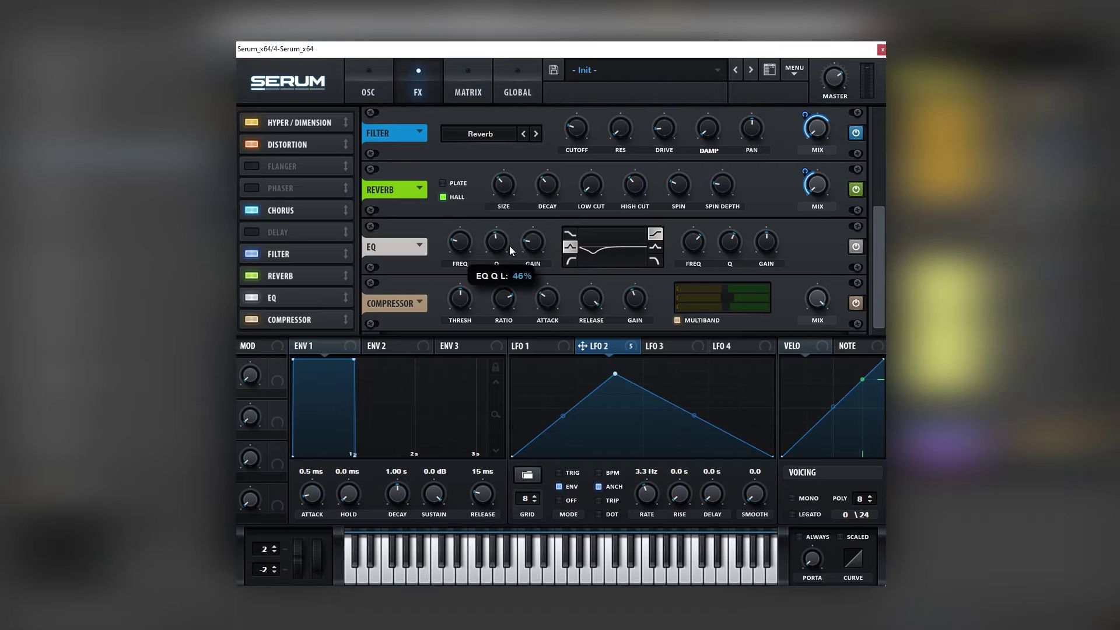
{"action": "left_click_drag", "start_coordinate": [766, 257], "coordinate": [766, 248]}
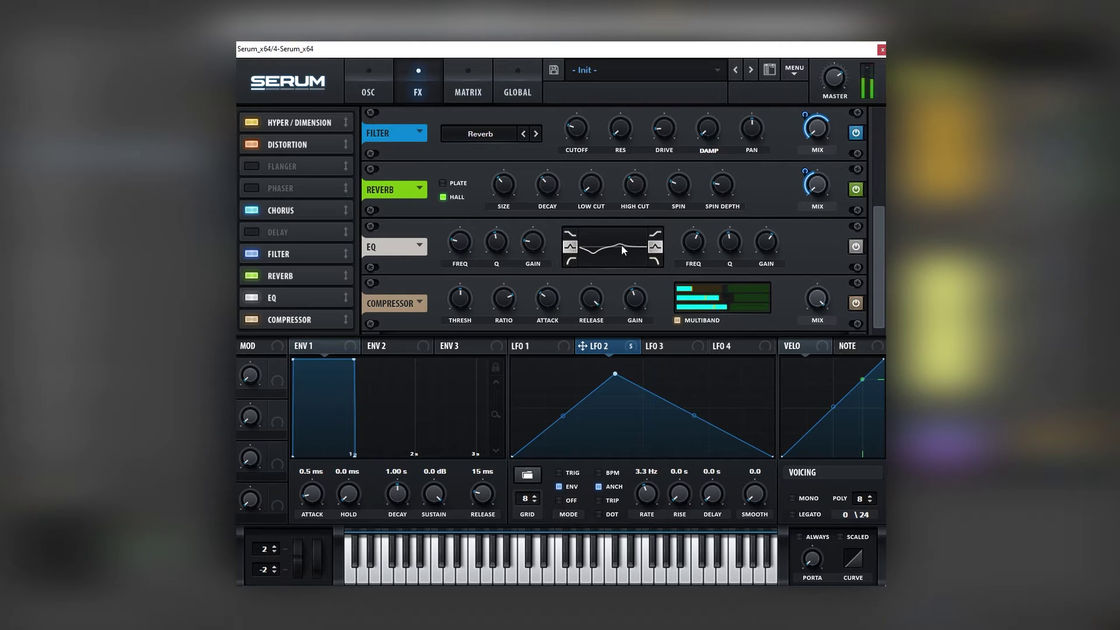
{"action": "left_click", "coordinate": [368, 88]}
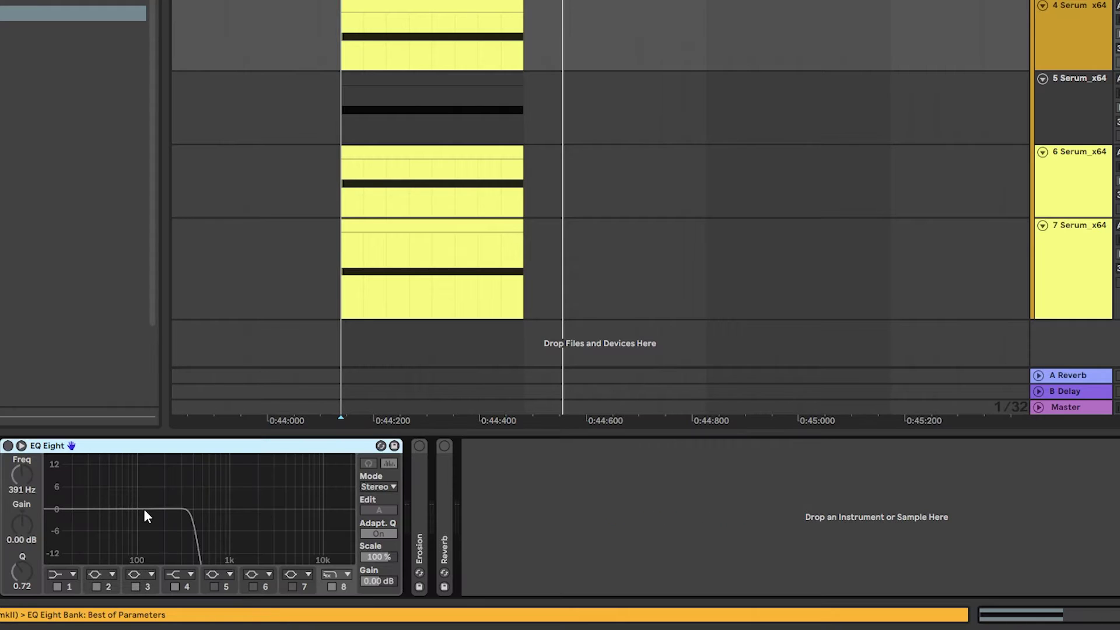
Step: Play the layer, then activate its EQ Eight low-pass in Ableton Live and play it again
{"action": "key", "text": "space"}
{"action": "key", "text": "space"}
{"action": "left_click", "coordinate": [7, 446]}
{"action": "key", "text": "space"}
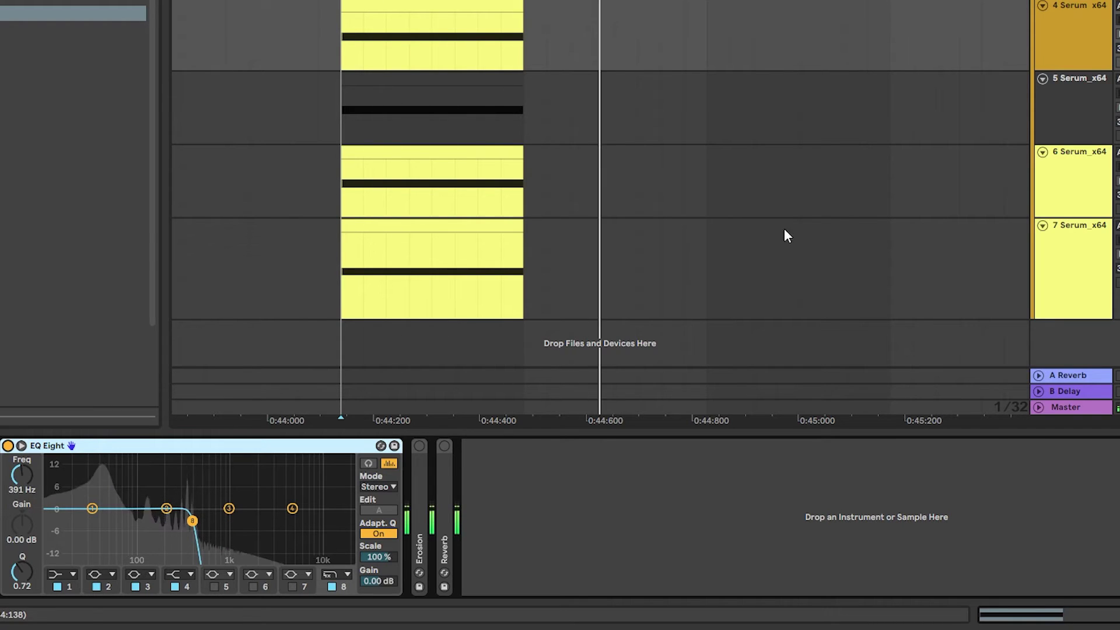
Step: Expand the Erosion and Reverb devices, activate them and play the processed layer
{"action": "double_click", "coordinate": [421, 464]}
{"action": "left_click", "coordinate": [419, 447]}
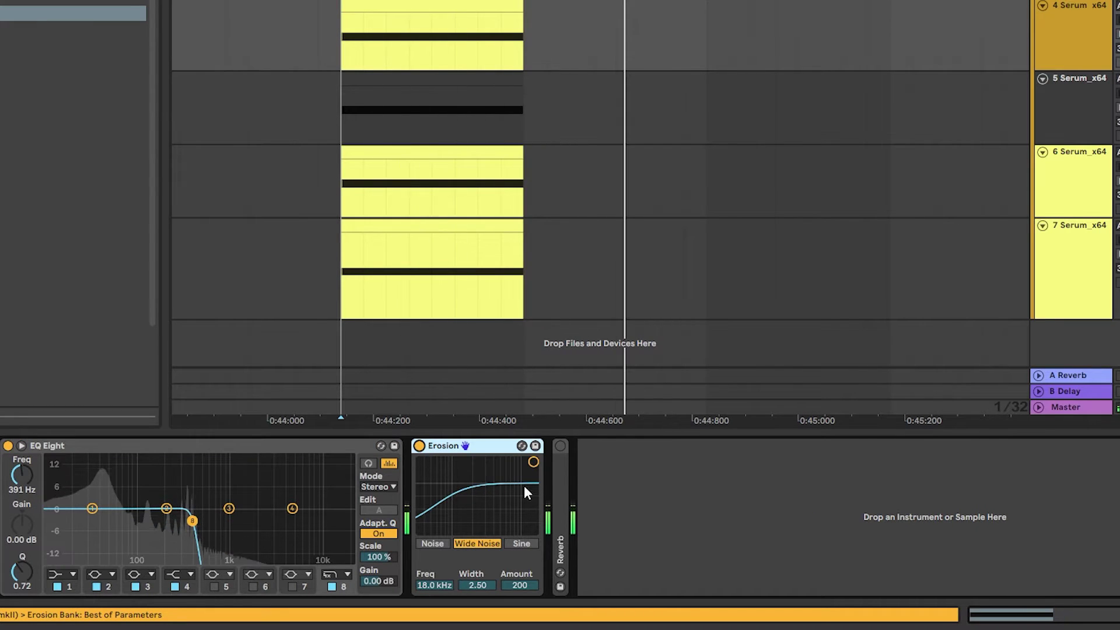
{"action": "double_click", "coordinate": [564, 473]}
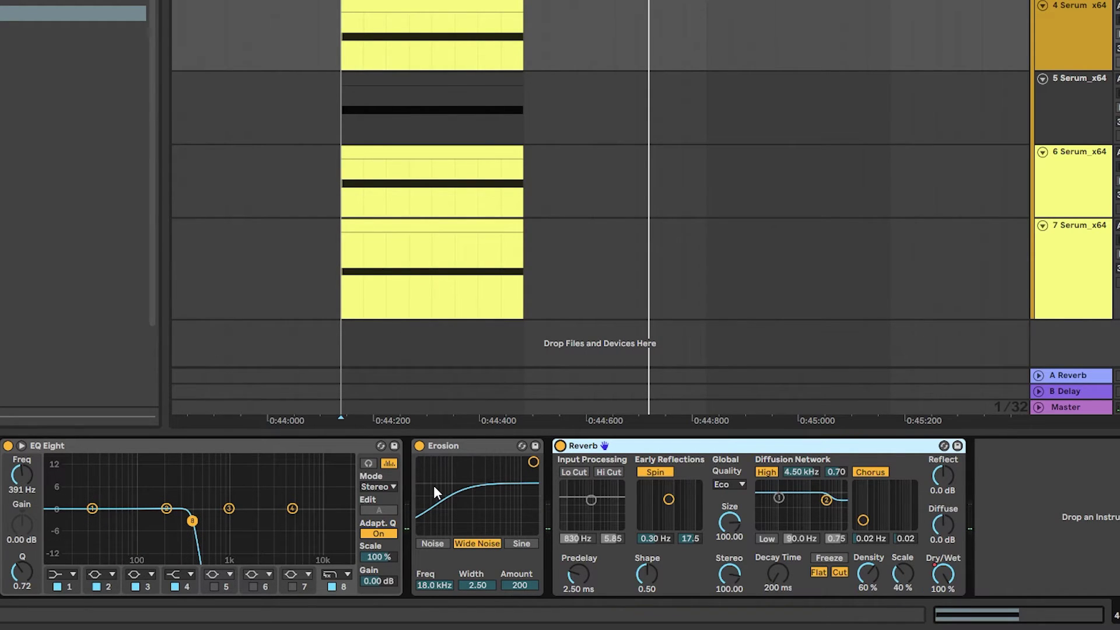
{"action": "key", "text": "space"}
{"action": "key", "text": "space"}
{"action": "key", "text": "space"}
{"action": "key", "text": "space"}
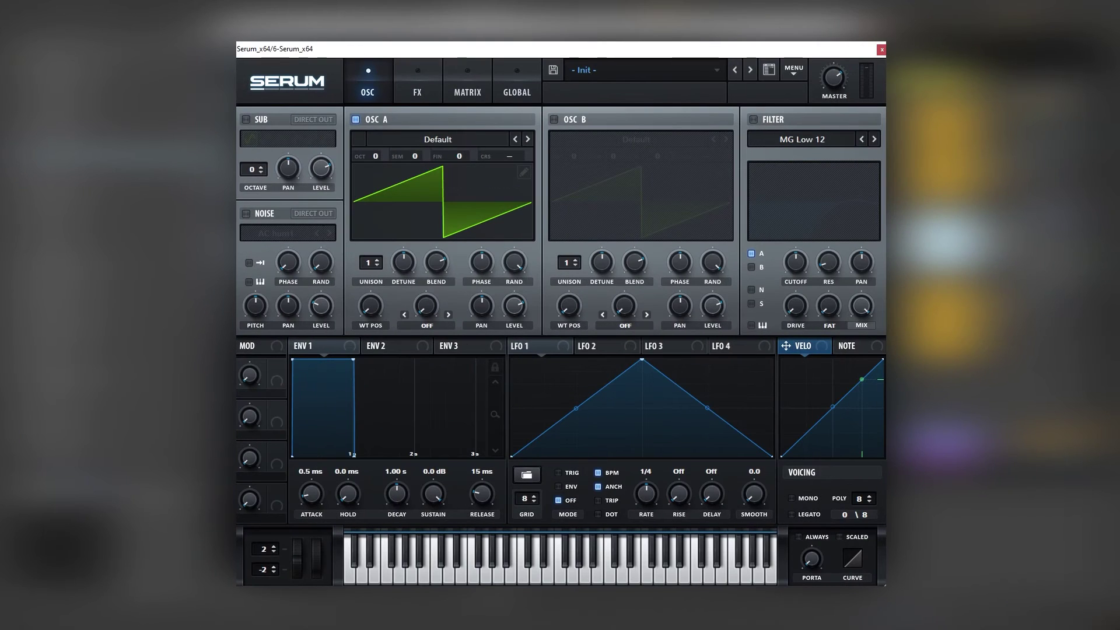
Step: In the second layer's Serum, load the Basic Shapes wavetable into oscillator A and enable the sub and noise oscillators
{"action": "left_click", "coordinate": [438, 139]}
{"action": "mouse_move", "coordinate": [409, 180]}
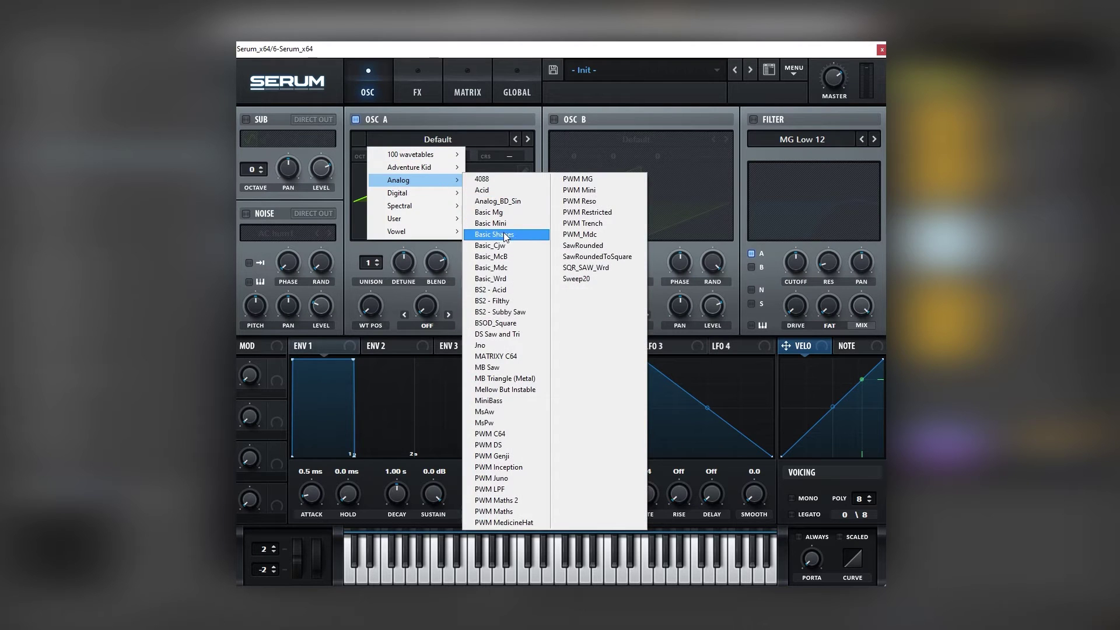
{"action": "left_click", "coordinate": [467, 220]}
{"action": "left_click", "coordinate": [246, 119]}
{"action": "left_click", "coordinate": [245, 213]}
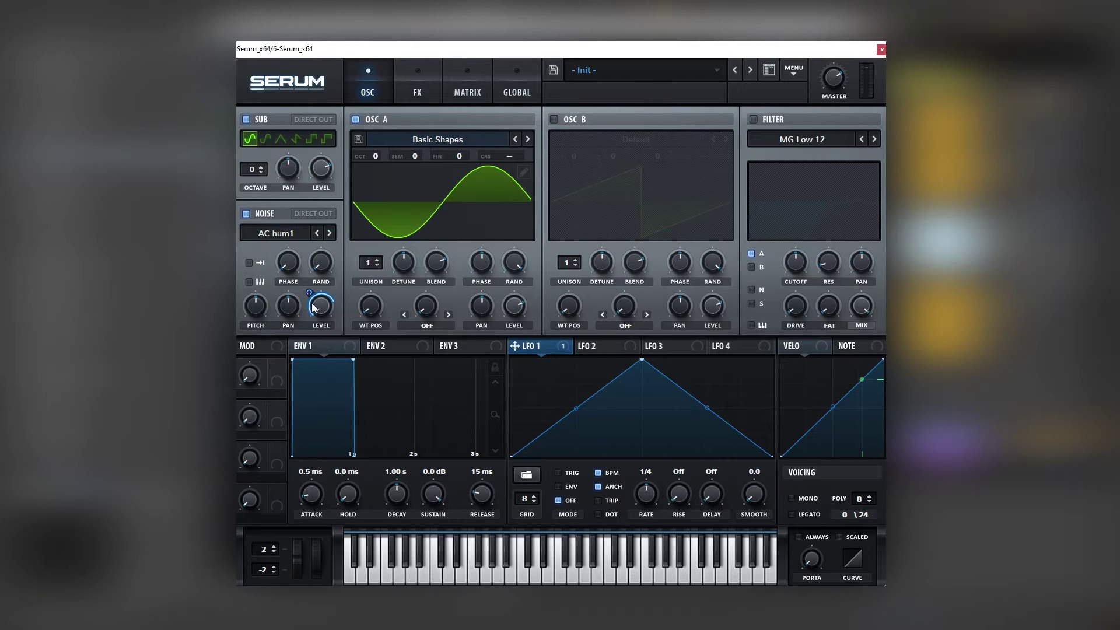
Step: Assign LFO 1 to the noise level and shape it in Env mode to hold full level until the midpoint, then fall
{"action": "left_click_drag", "start_coordinate": [310, 295], "coordinate": [308, 317]}
{"action": "left_click_drag", "start_coordinate": [641, 360], "coordinate": [511, 359]}
{"action": "double_click", "coordinate": [600, 393]}
{"action": "left_click_drag", "start_coordinate": [600, 393], "coordinate": [641, 350]}
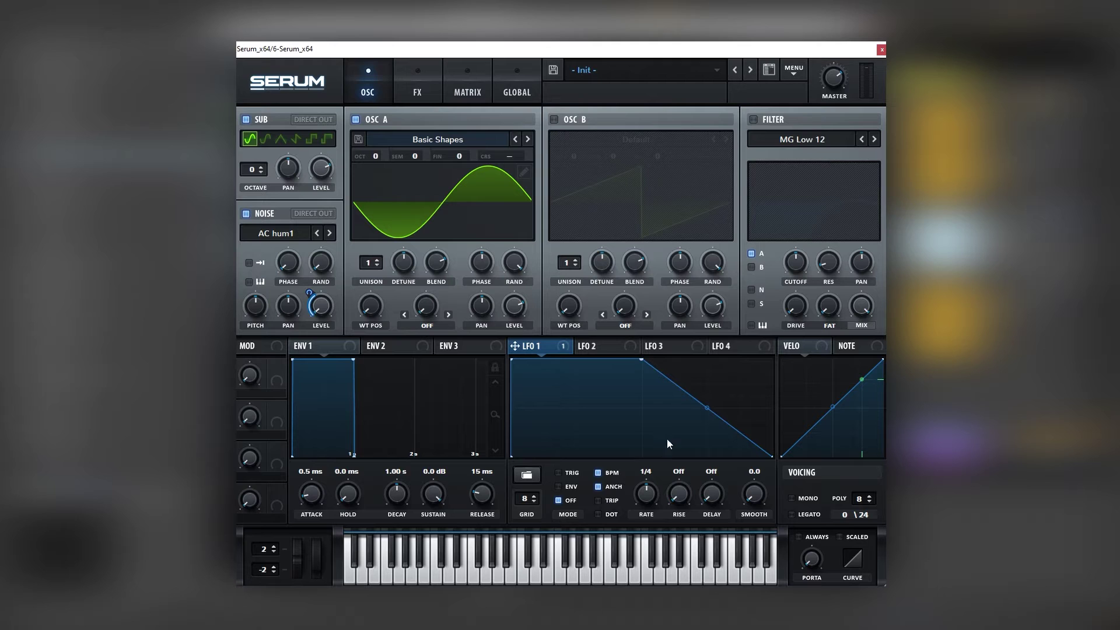
{"action": "left_click", "coordinate": [597, 486]}
Step: Enable the High 24 filter, route only the noise oscillator through it and raise the cutoff
{"action": "left_click", "coordinate": [770, 139]}
{"action": "mouse_move", "coordinate": [792, 155]}
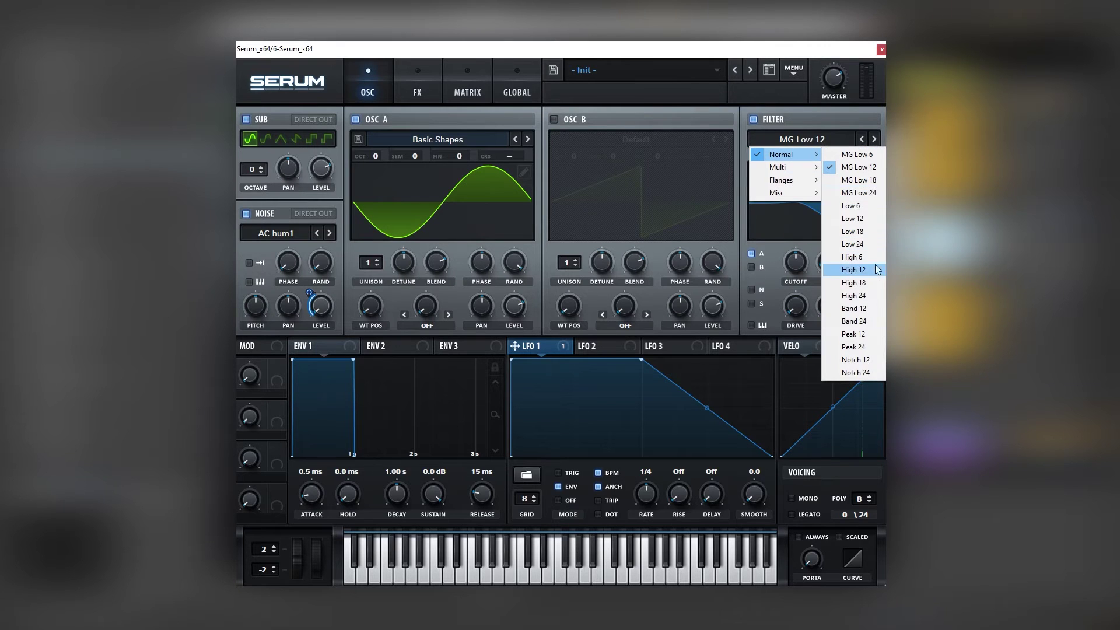
{"action": "left_click", "coordinate": [873, 295]}
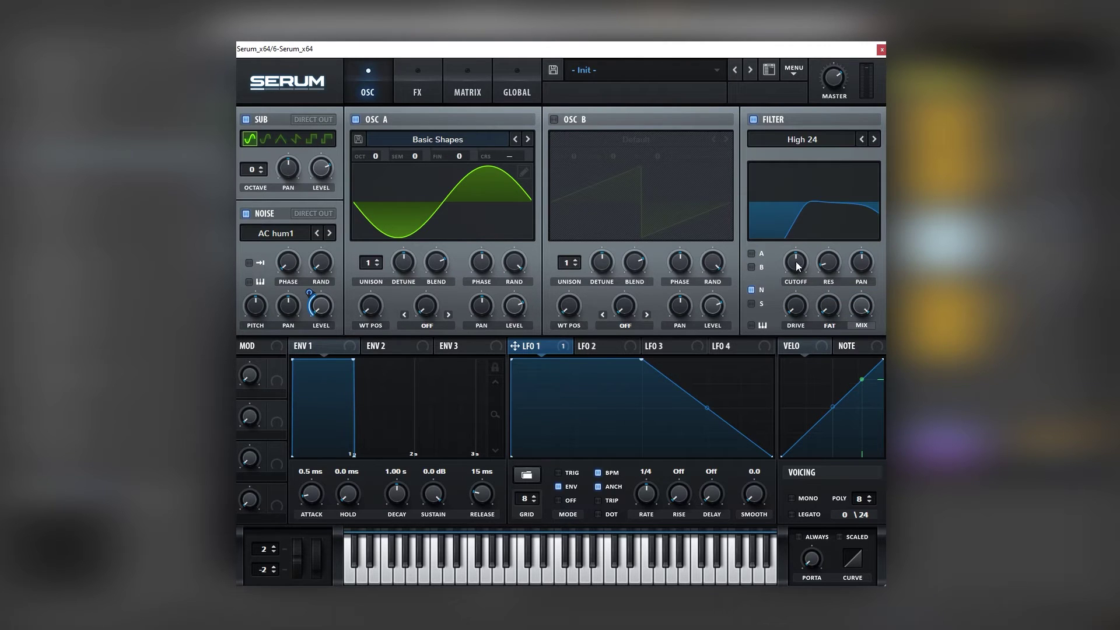
{"action": "mouse_move", "coordinate": [800, 252]}
{"action": "left_click_drag", "start_coordinate": [801, 252], "coordinate": [798, 272]}
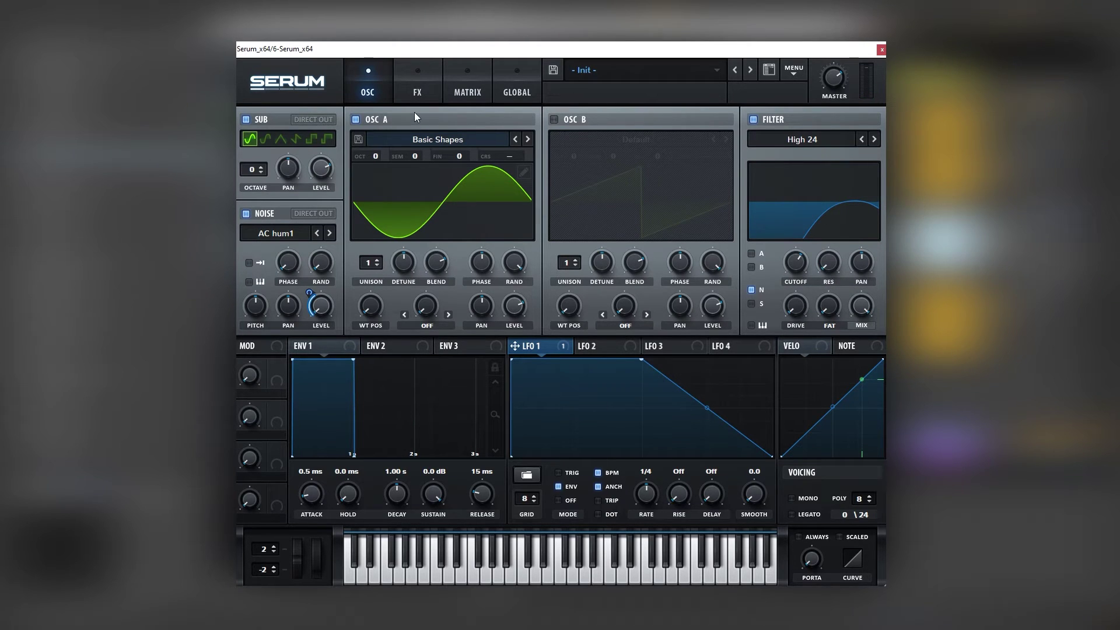
Step: Set oscillator A's phase to 87 degrees, then enable Tube distortion with the drive at 91%
{"action": "left_click_drag", "start_coordinate": [482, 264], "coordinate": [473, 294]}
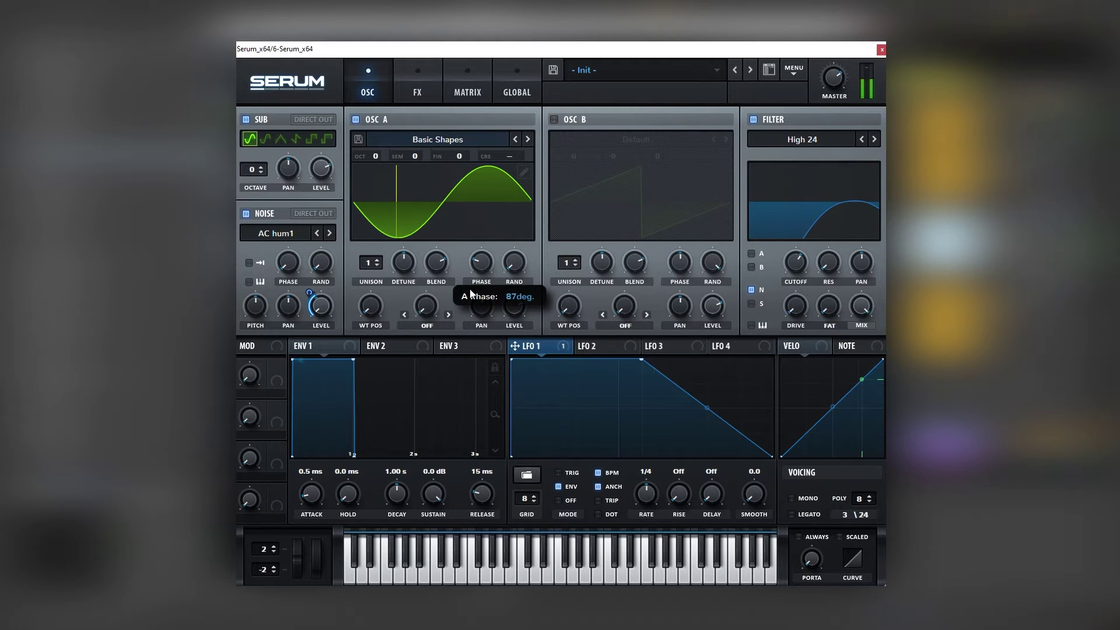
{"action": "left_click", "coordinate": [425, 97]}
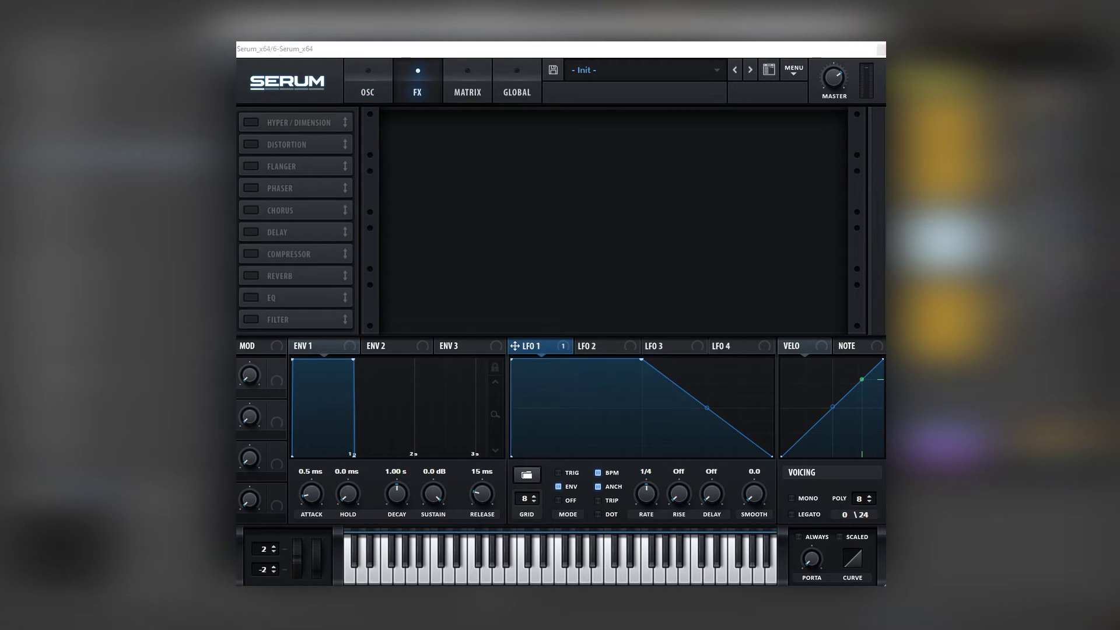
{"action": "left_click", "coordinate": [274, 141]}
{"action": "left_click_drag", "start_coordinate": [725, 129], "coordinate": [757, 72]}
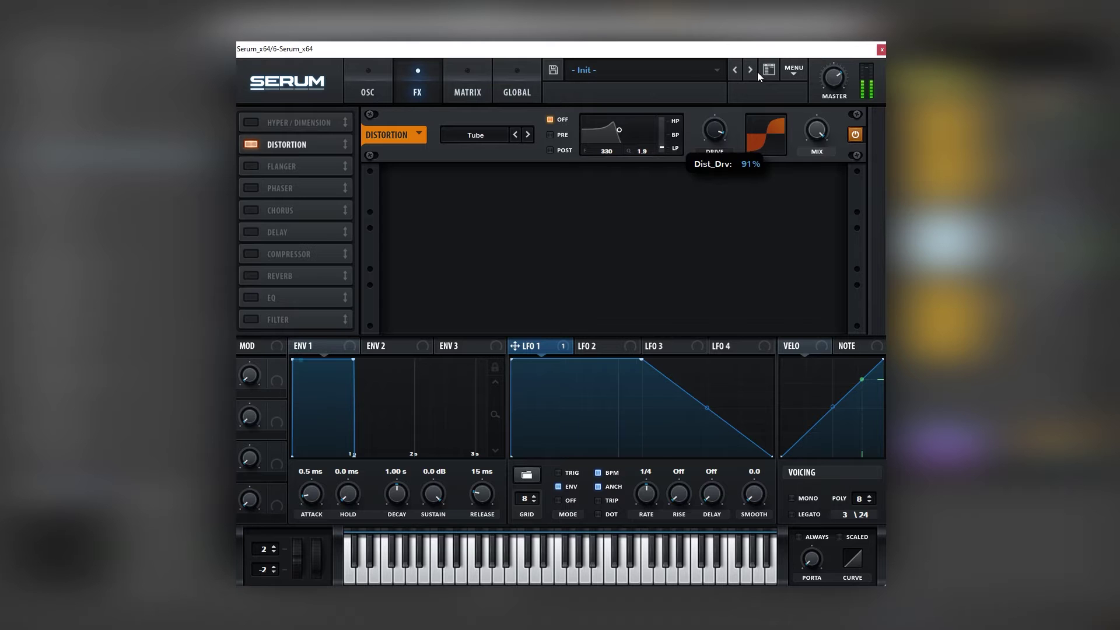
{"action": "left_click", "coordinate": [368, 89]}
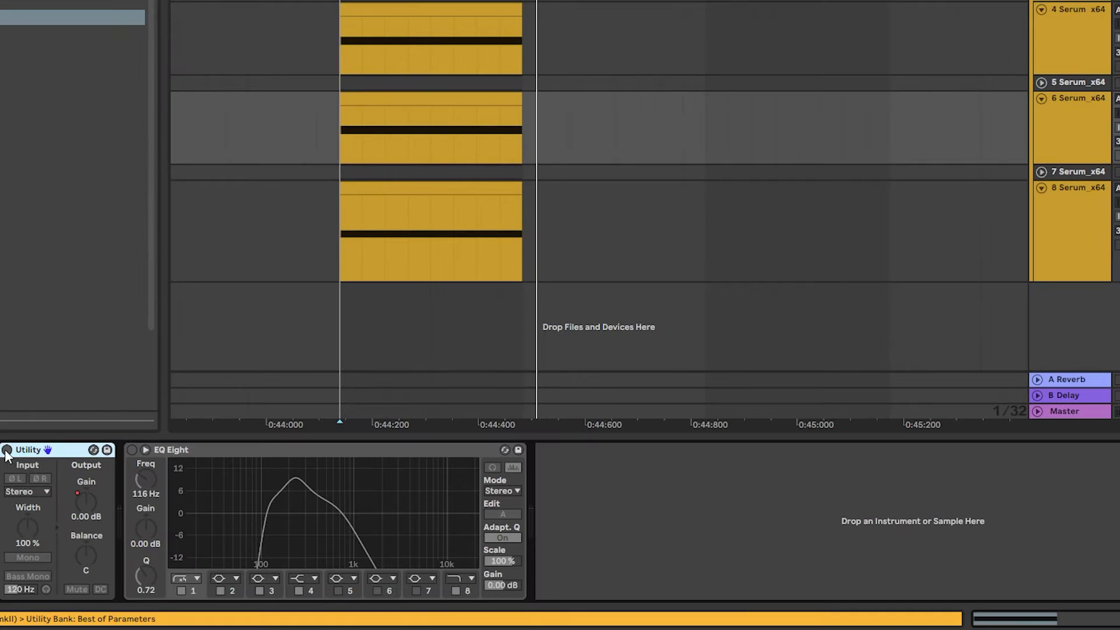
Step: Activate Utility on track 6, show its Gain automation and select the length of the clip
{"action": "left_click", "coordinate": [7, 450]}
{"action": "right_click", "coordinate": [93, 508]}
{"action": "left_click", "coordinate": [138, 518]}
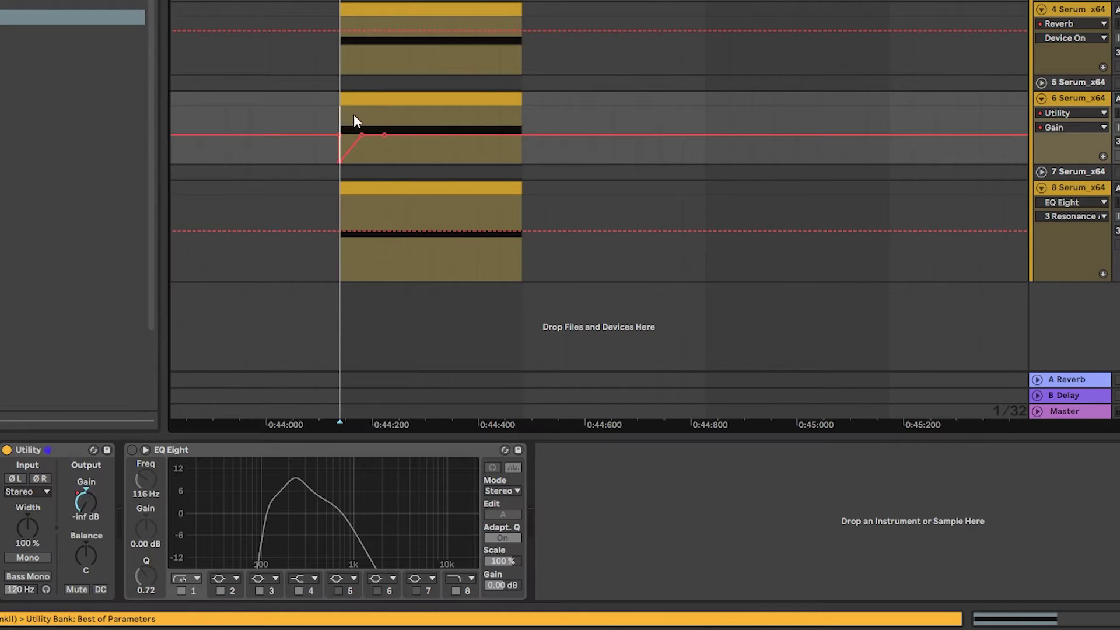
{"action": "left_click_drag", "start_coordinate": [354, 114], "coordinate": [508, 114]}
Step: Play the selected clip, then activate EQ Eight on track 6 and play it again
{"action": "key", "text": "space"}
{"action": "key", "text": "space"}
{"action": "left_click", "coordinate": [132, 449]}
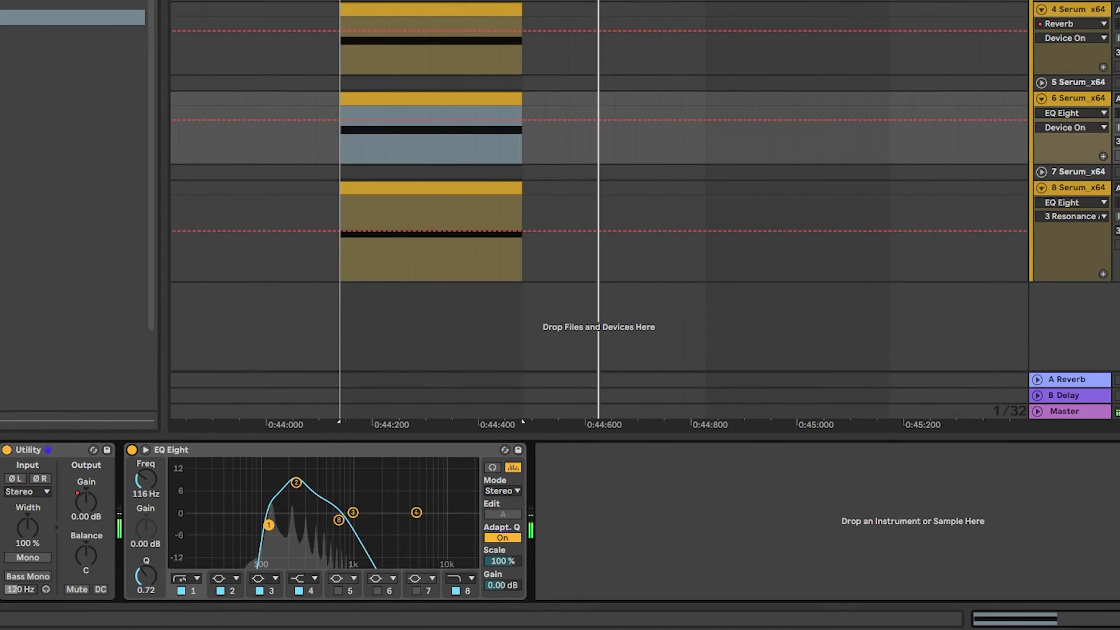
{"action": "key", "text": "space"}
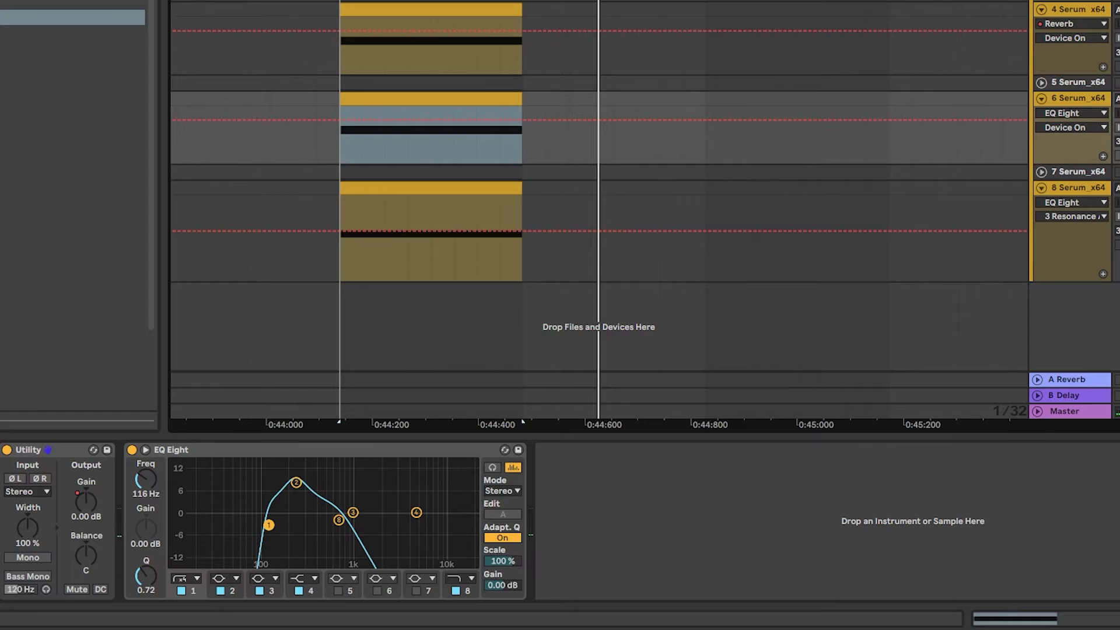
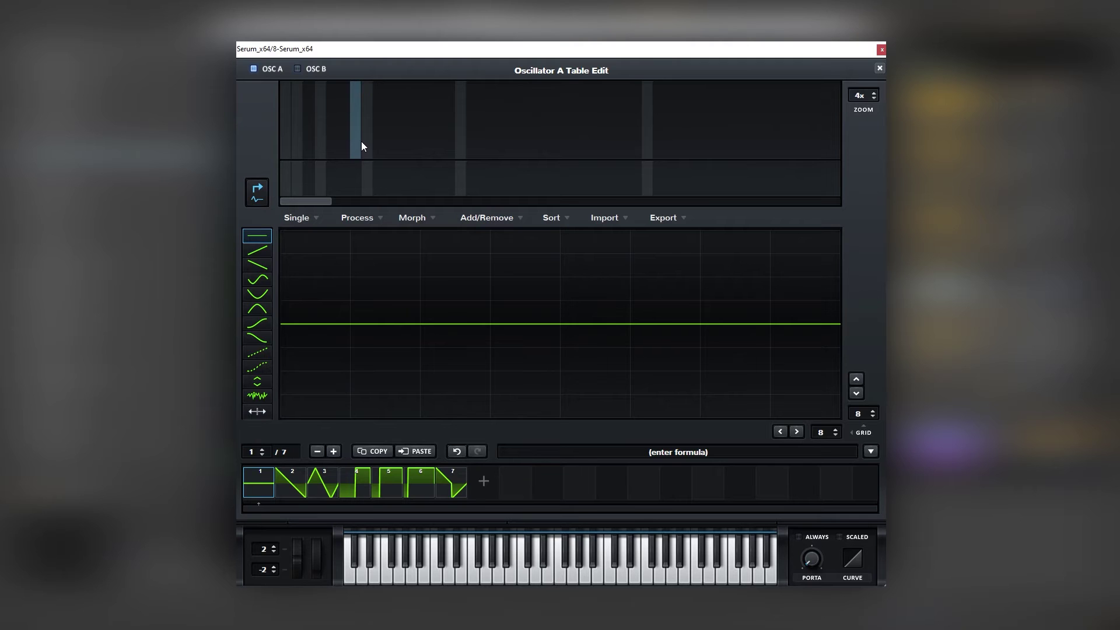
Step: Draw harmonics in bins 8, 23, 25 and 27 of the first frame in oscillator A's wavetable
{"action": "left_click_drag", "start_coordinate": [365, 127], "coordinate": [365, 124]}
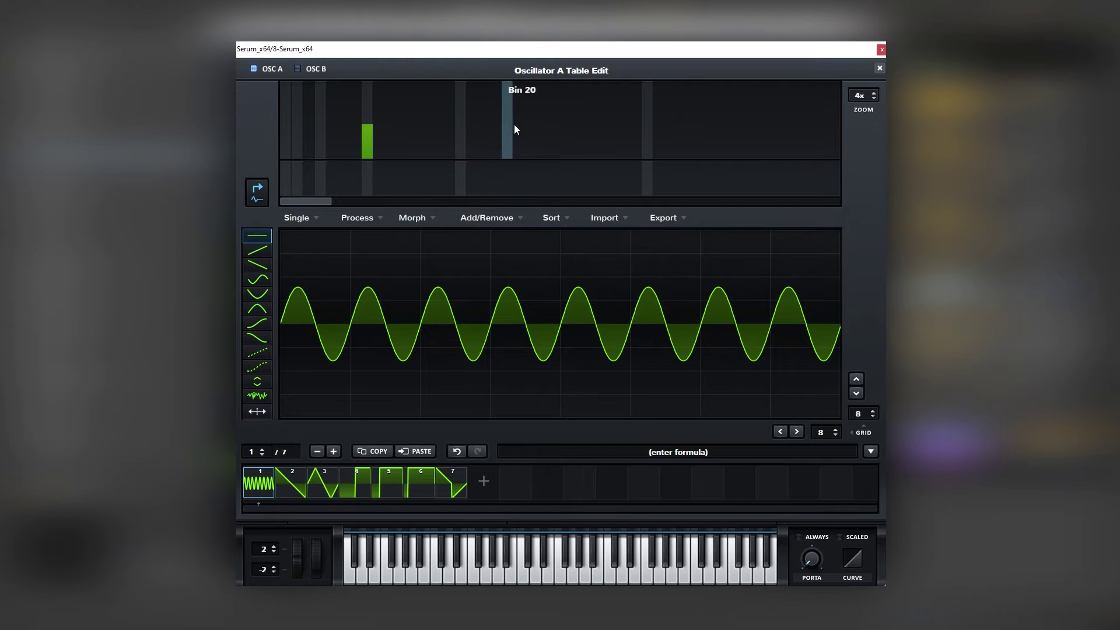
{"action": "left_click", "coordinate": [542, 141]}
{"action": "left_click", "coordinate": [562, 133]}
{"action": "left_click", "coordinate": [590, 143]}
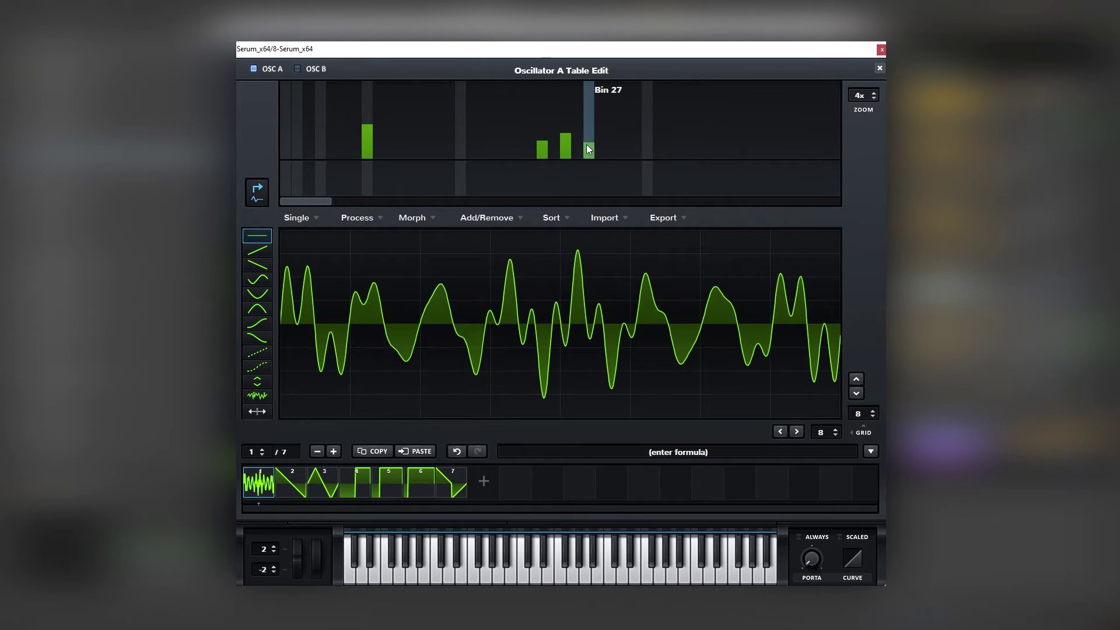
Step: Lower the harmonics in bins 23, 25 and 27 to small amounts, with bin 27 at about 3%, and close the table editor
{"action": "left_click_drag", "start_coordinate": [545, 159], "coordinate": [592, 156]}
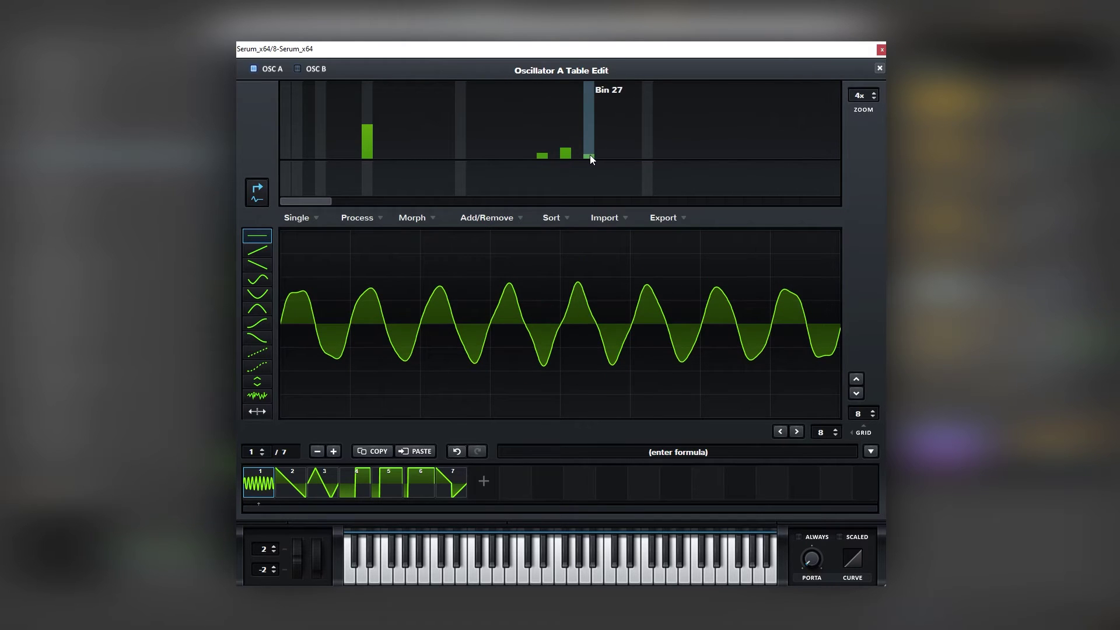
{"action": "left_click", "coordinate": [565, 151]}
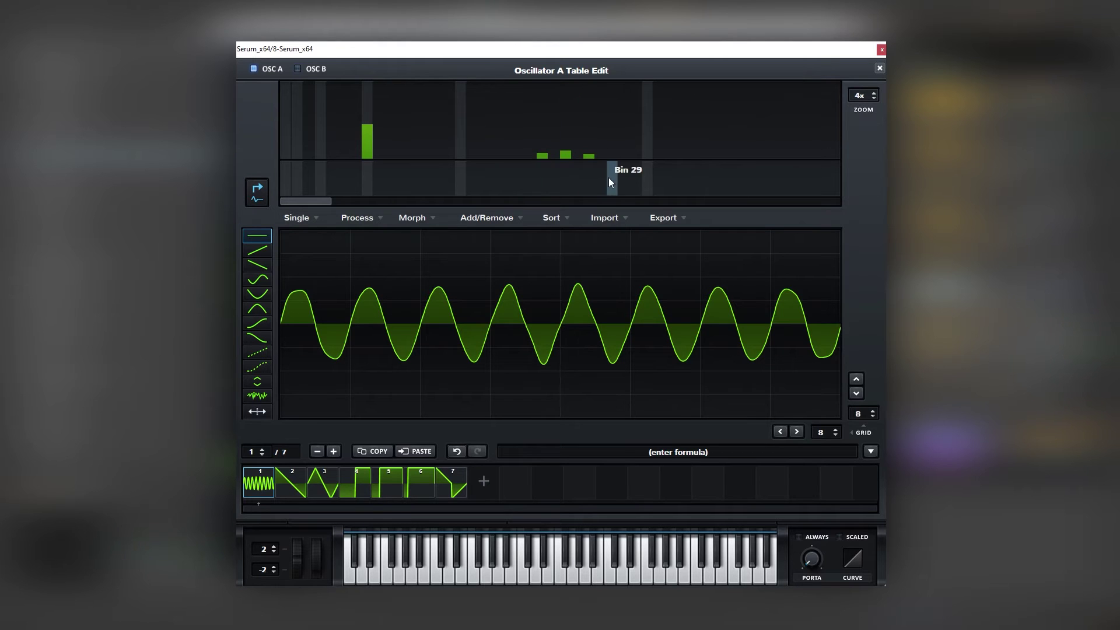
{"action": "left_click_drag", "start_coordinate": [543, 156], "coordinate": [591, 157]}
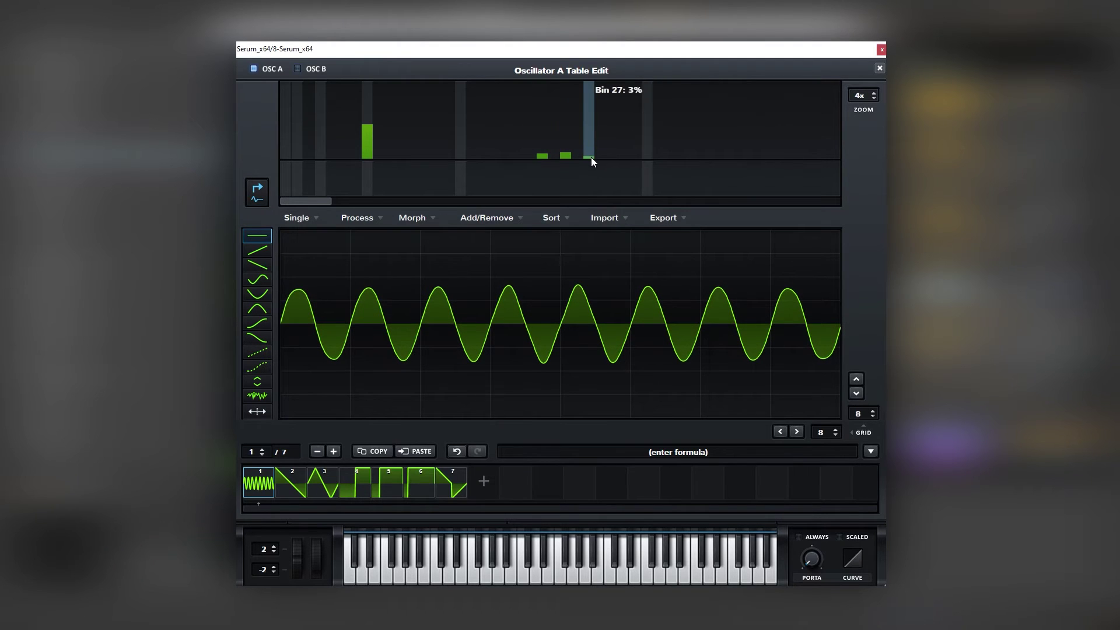
{"action": "left_click", "coordinate": [880, 69]}
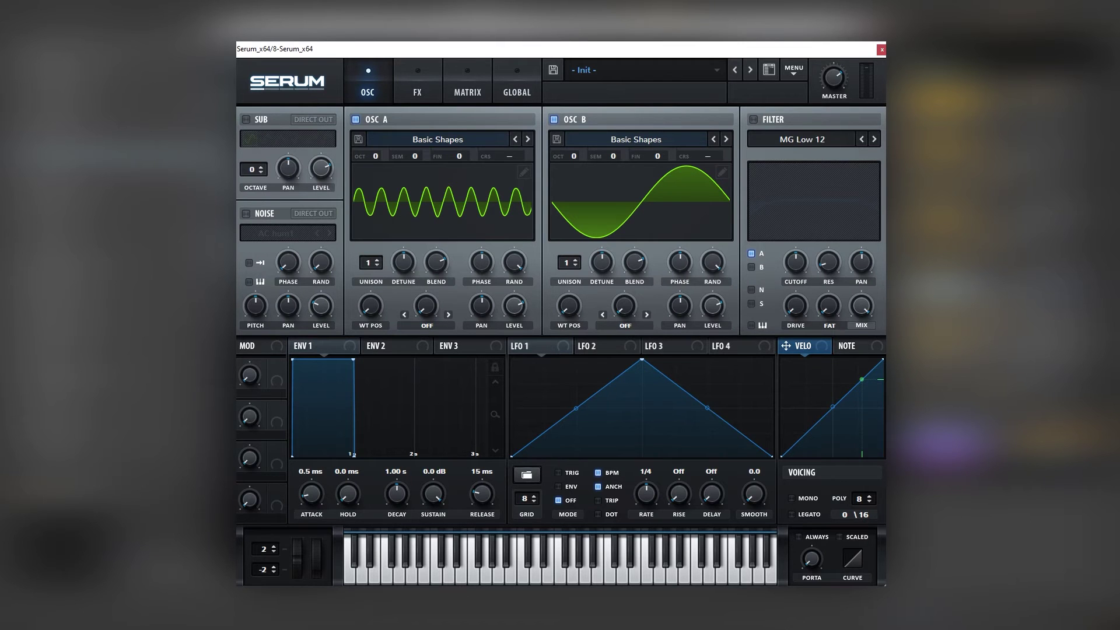
Step: Open oscillator B's wavetable for editing and draw progressively lower harmonics in bins 5, 7 and 9 of the first frame
{"action": "left_click", "coordinate": [722, 171]}
{"action": "left_click_drag", "start_coordinate": [286, 164], "coordinate": [303, 211]}
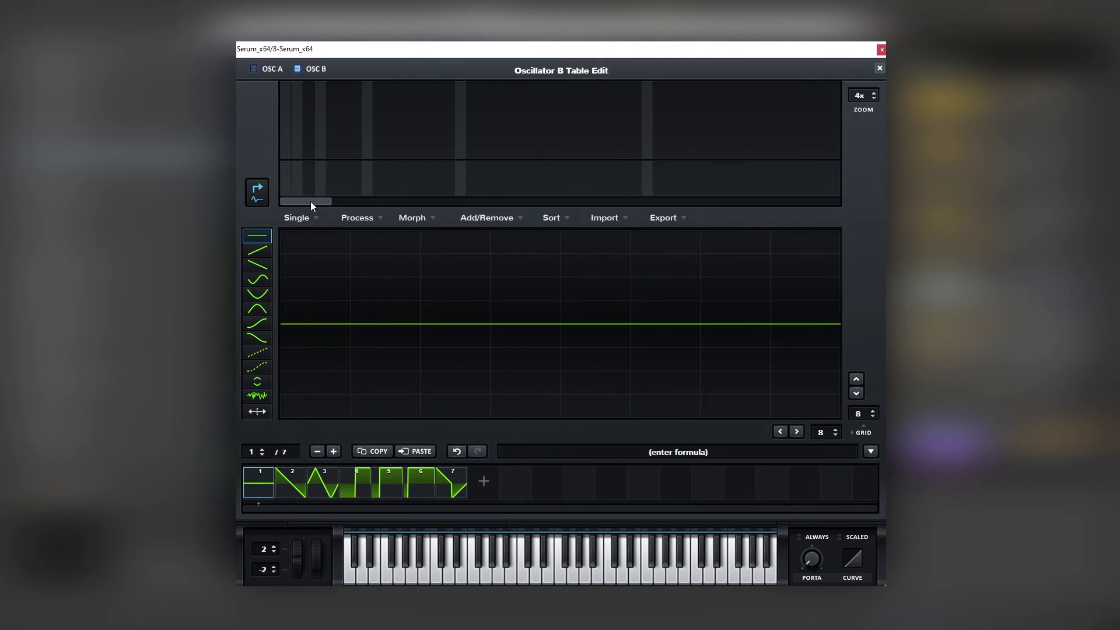
{"action": "left_click", "coordinate": [332, 125]}
{"action": "left_click", "coordinate": [356, 138]}
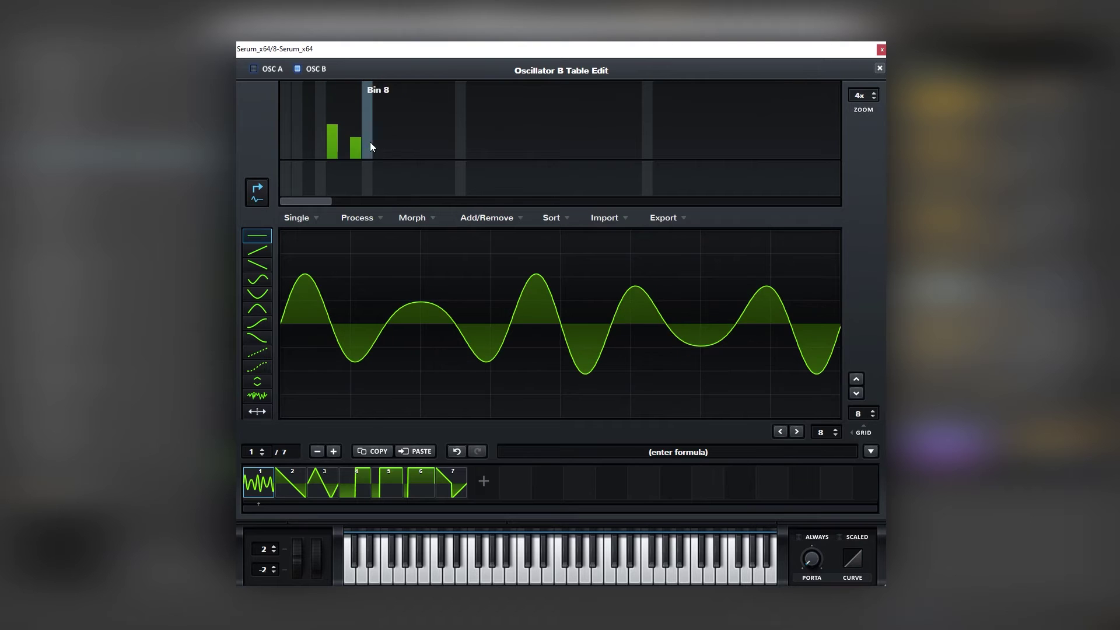
{"action": "left_click", "coordinate": [381, 145]}
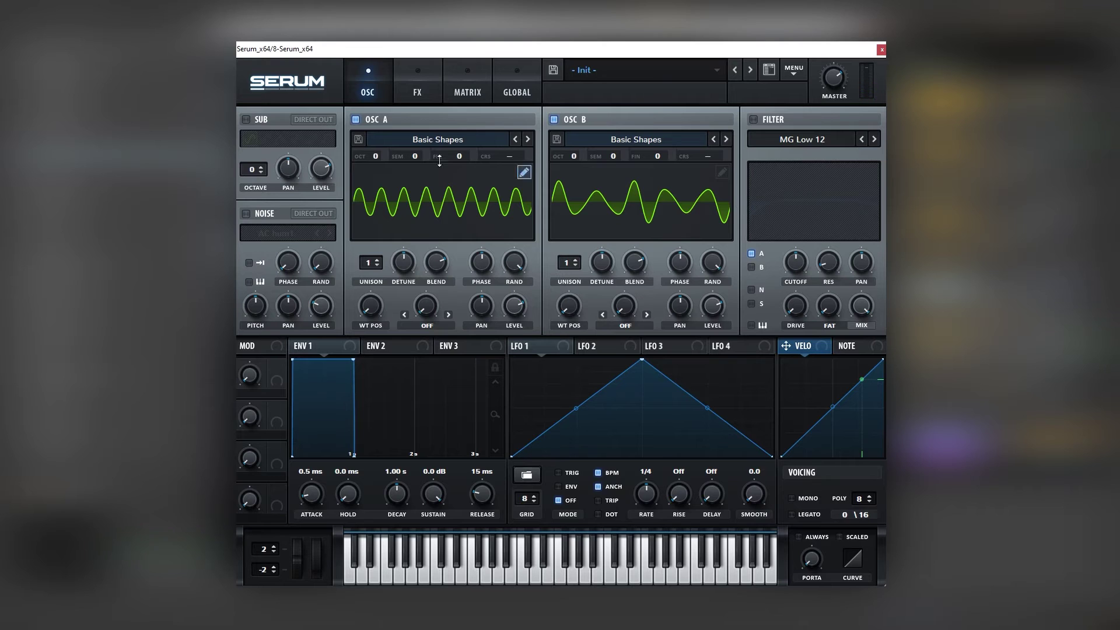
Step: Enable the sub and noise oscillators, and assign LFO 1 to the levels of oscillator A and the noise
{"action": "left_click", "coordinate": [247, 119]}
{"action": "left_click", "coordinate": [268, 213]}
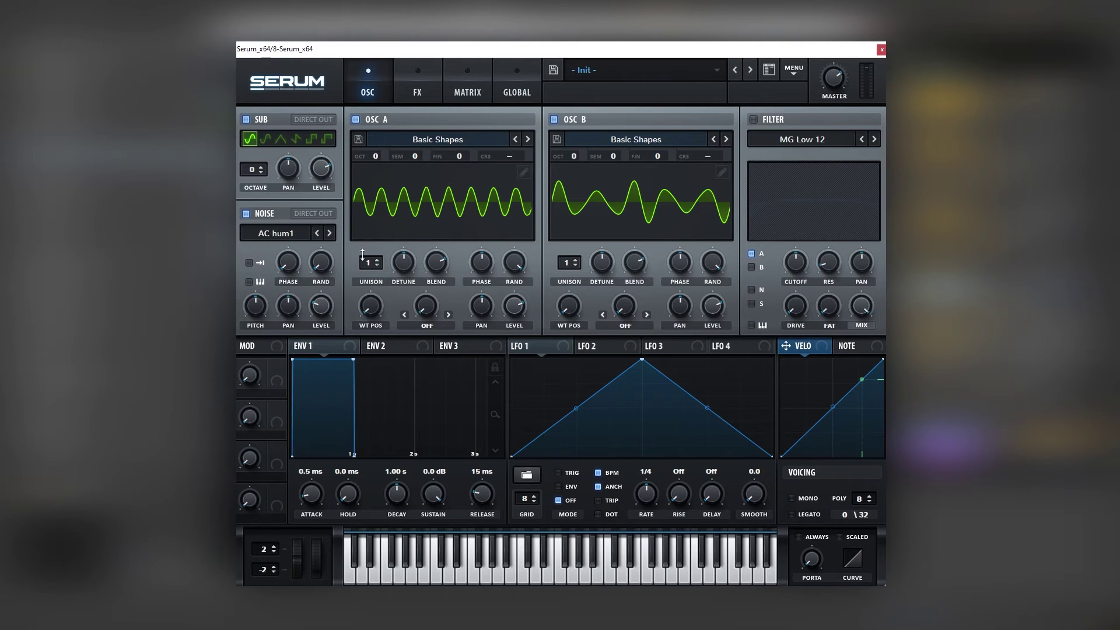
{"action": "left_click_drag", "start_coordinate": [542, 350], "coordinate": [514, 305]}
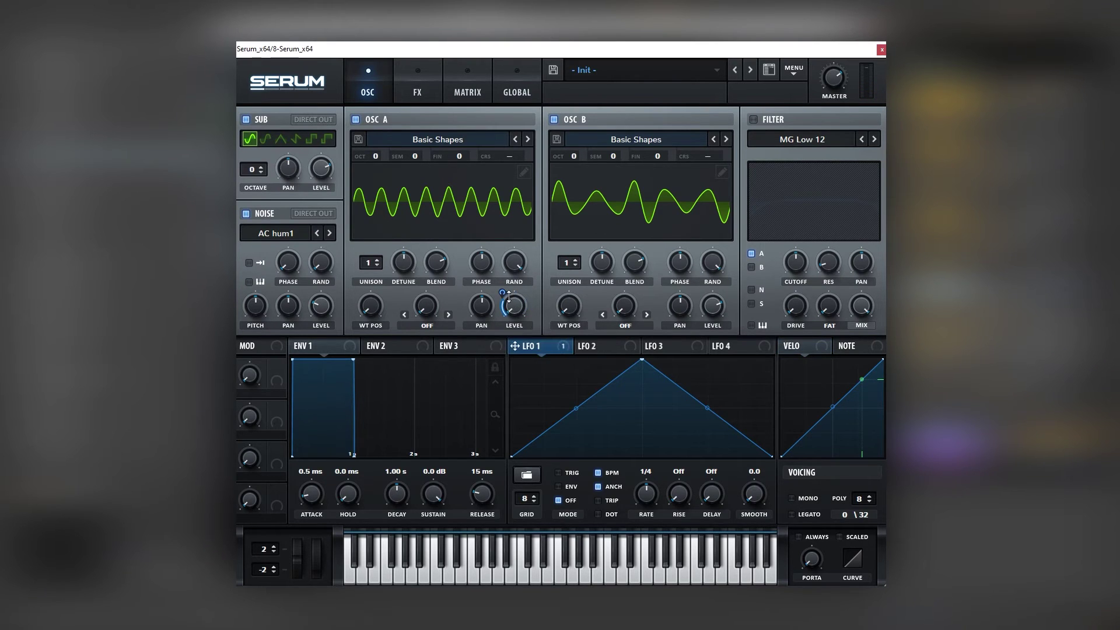
{"action": "left_click_drag", "start_coordinate": [515, 346], "coordinate": [320, 307]}
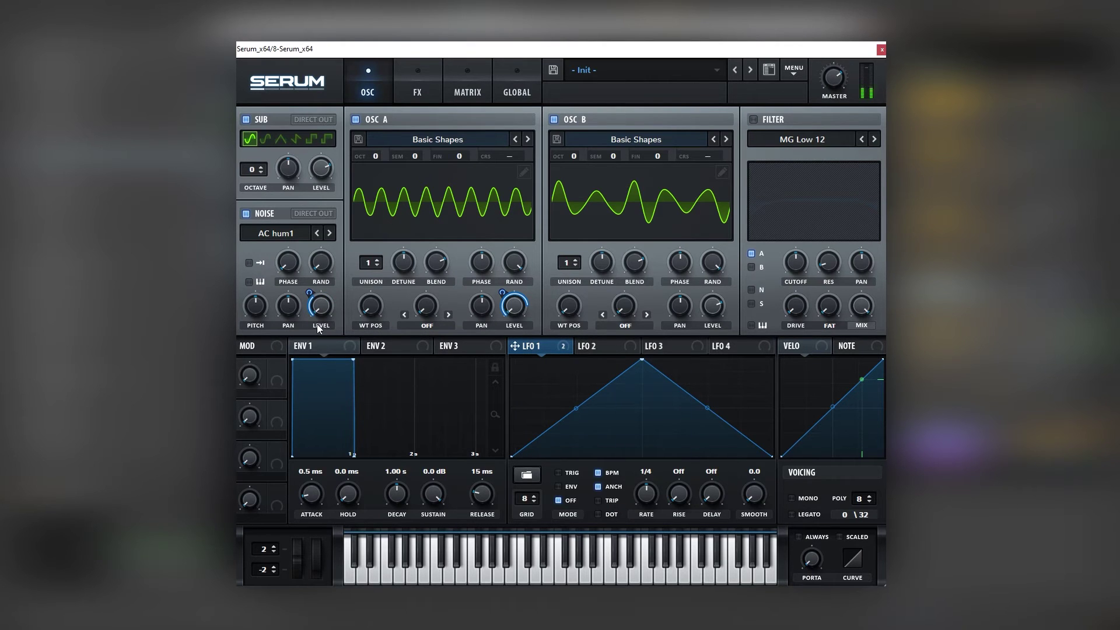
Step: Move LFO 1's peak to about a quarter of its length and set the LFO to envelope mode
{"action": "left_click_drag", "start_coordinate": [642, 359], "coordinate": [573, 351]}
{"action": "left_click", "coordinate": [574, 488]}
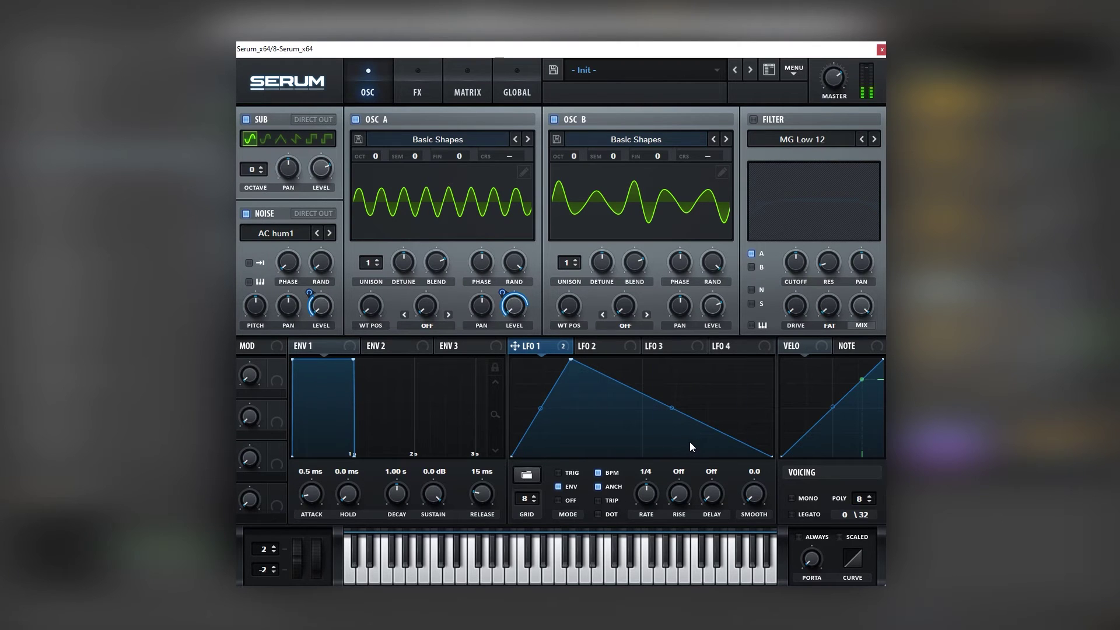
Step: Enable the Tube distortion and the effects filter, and set the filter type to Phs 48+
{"action": "left_click", "coordinate": [416, 92]}
{"action": "left_click", "coordinate": [343, 147]}
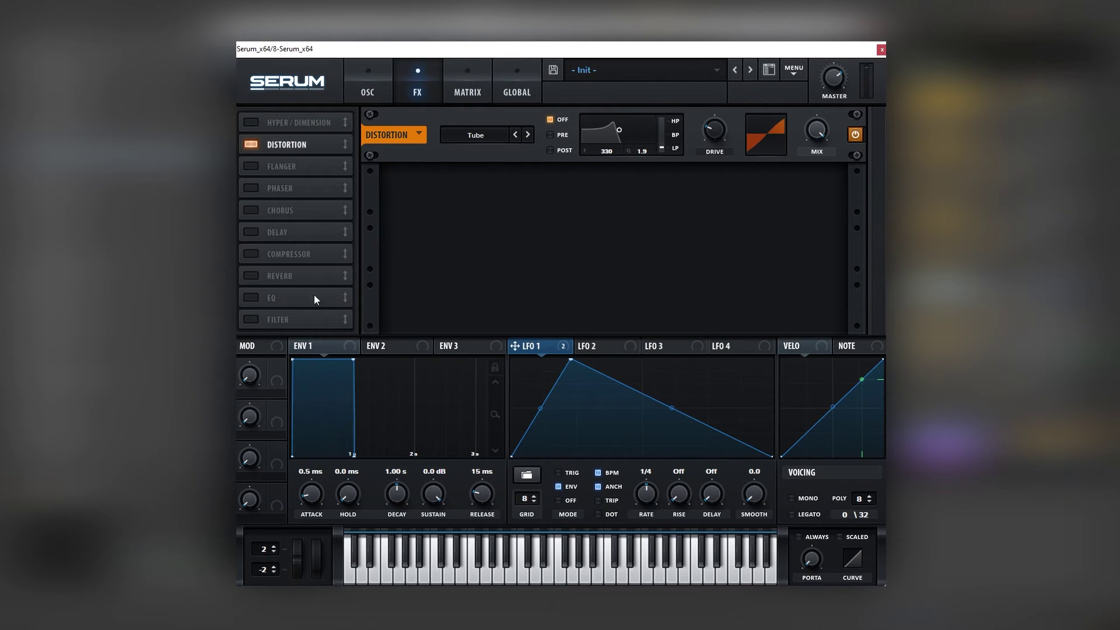
{"action": "left_click", "coordinate": [325, 319]}
{"action": "left_click", "coordinate": [471, 193]}
{"action": "mouse_move", "coordinate": [491, 232]}
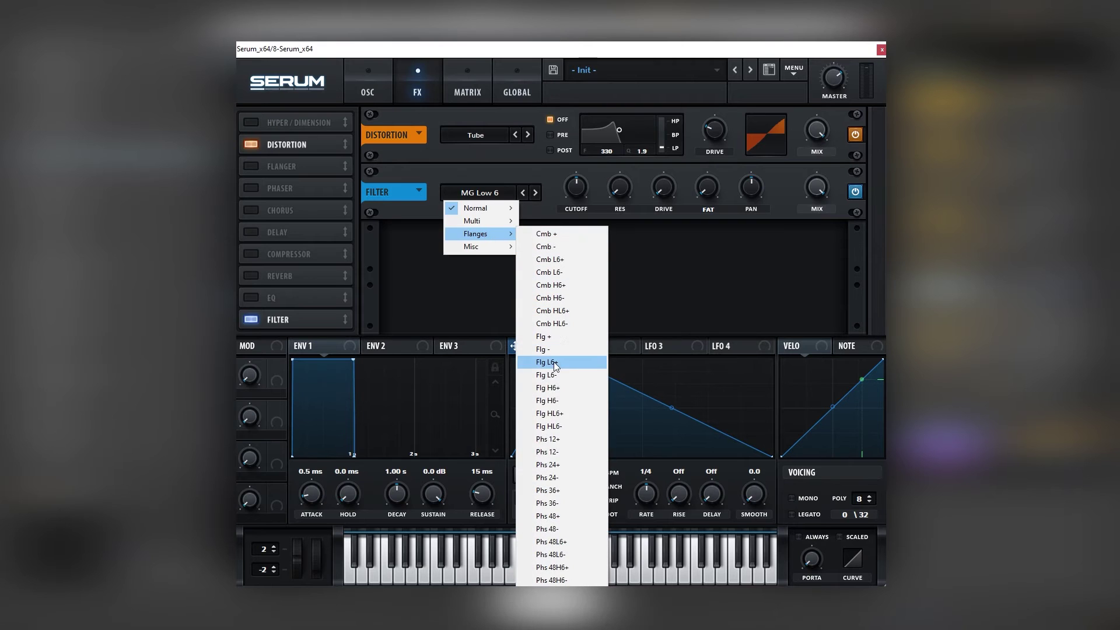
{"action": "left_click", "coordinate": [562, 515]}
Step: Raise the Phs 48+ effects filter's cutoff to about 1667 Hz
{"action": "left_click_drag", "start_coordinate": [593, 178], "coordinate": [601, 156]}
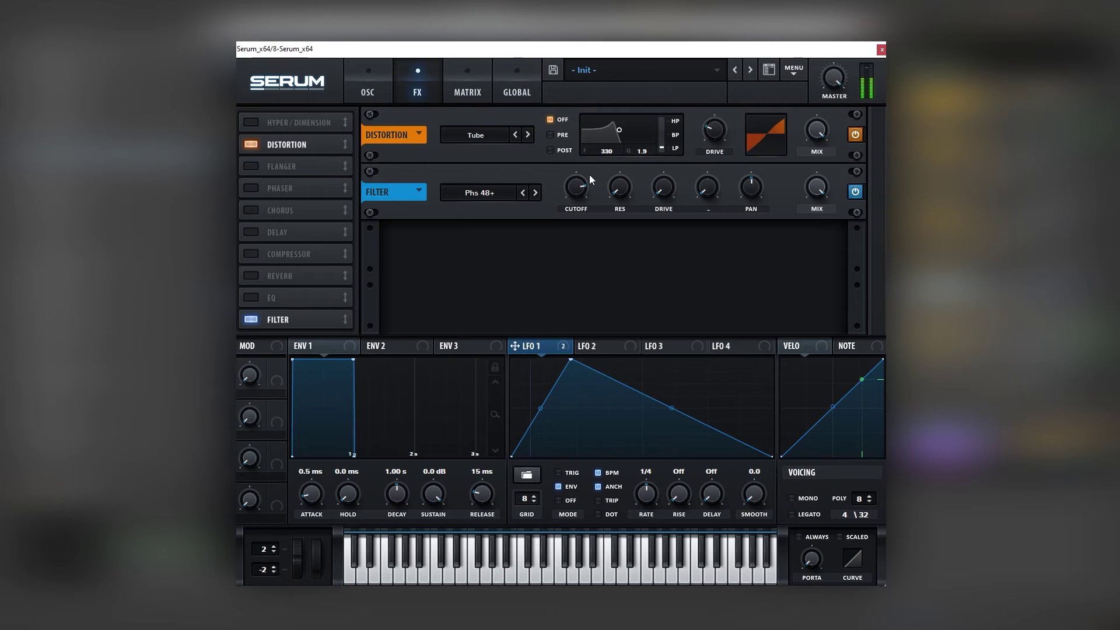
{"action": "mouse_move", "coordinate": [580, 184]}
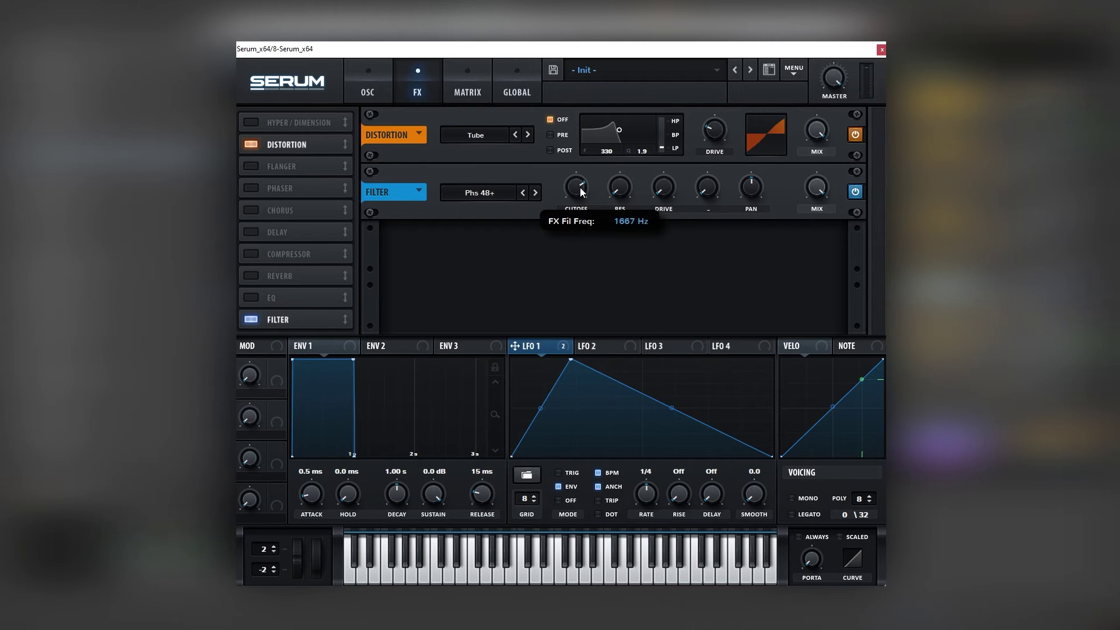
{"action": "mouse_move", "coordinate": [580, 187]}
{"action": "left_mouse_down"}
{"action": "mouse_move", "coordinate": [582, 203]}
{"action": "mouse_move", "coordinate": [600, 178]}
{"action": "mouse_move", "coordinate": [597, 212]}
{"action": "mouse_move", "coordinate": [602, 201]}
{"action": "mouse_move", "coordinate": [577, 189]}
{"action": "left_mouse_up"}
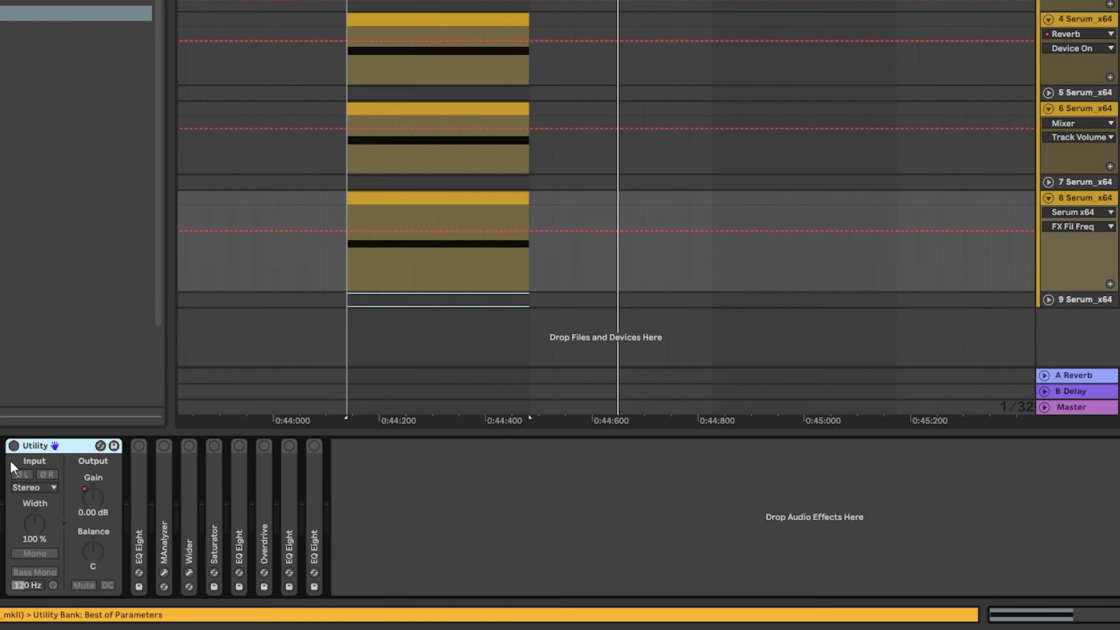
Step: Activate Utility on track 8, show its Gain automation and select the length of the clip
{"action": "left_click", "coordinate": [13, 446]}
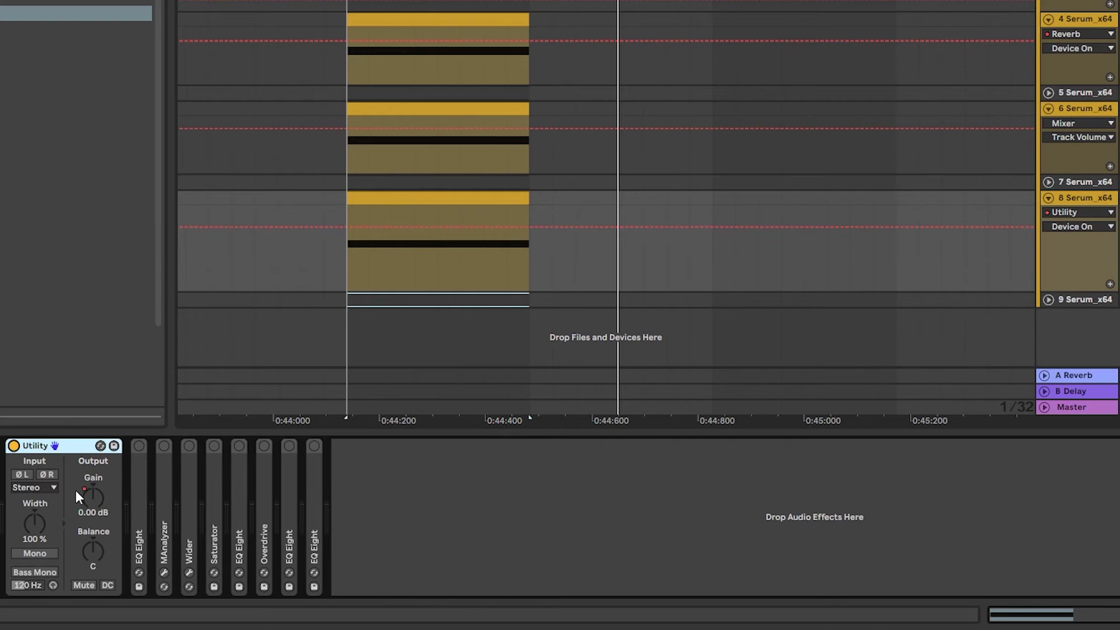
{"action": "right_click", "coordinate": [87, 492]}
{"action": "left_click", "coordinate": [114, 497]}
{"action": "left_click_drag", "start_coordinate": [353, 235], "coordinate": [515, 218]}
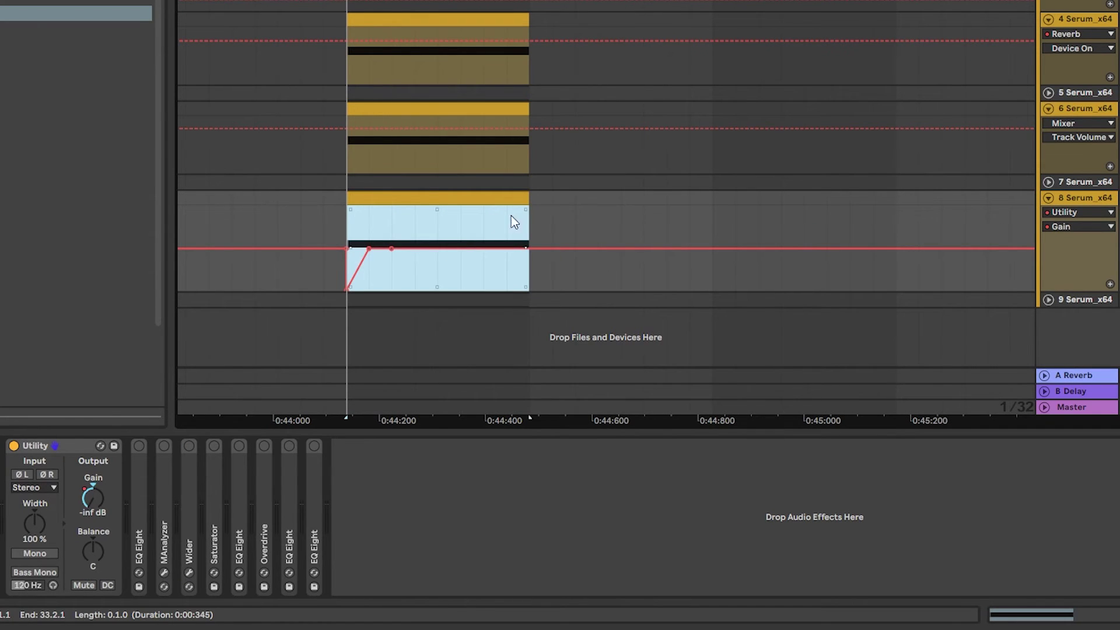
Step: Play the selected clip on track 8, then unfold and activate the first EQ Eight and play it again from its start
{"action": "key", "text": "space"}
{"action": "key", "text": "space"}
{"action": "double_click", "coordinate": [141, 458]}
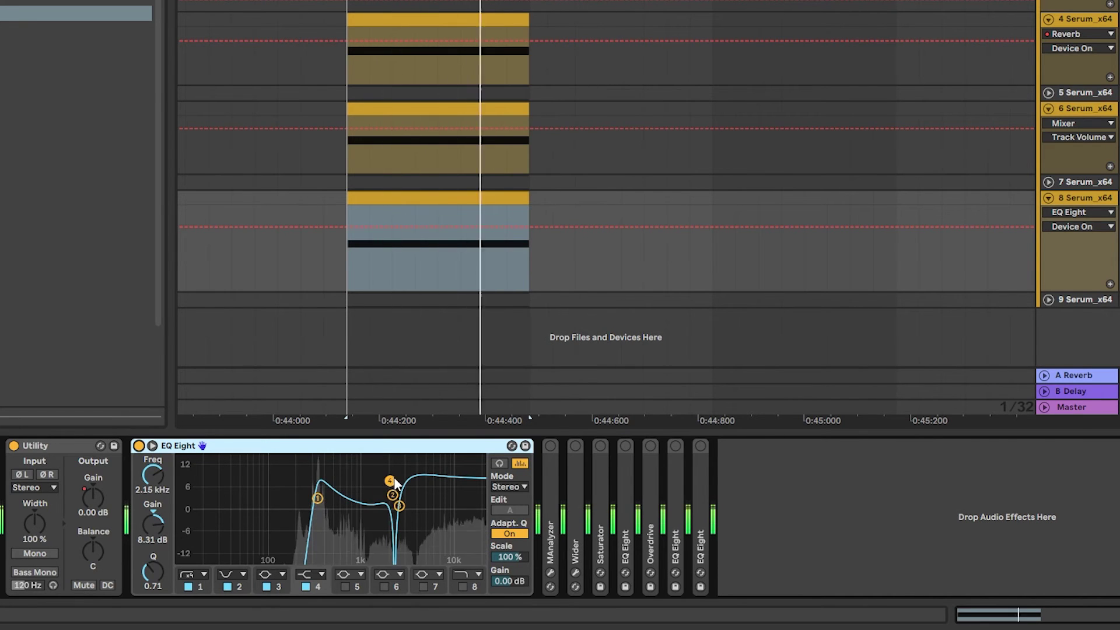
{"action": "left_click", "coordinate": [342, 264]}
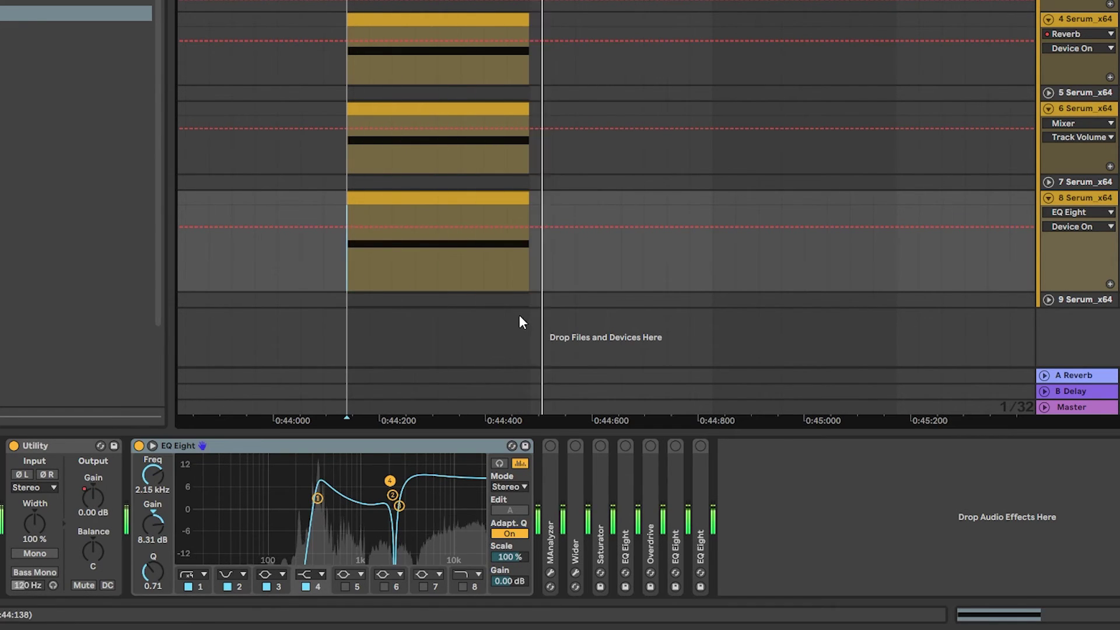
Step: Unfold and activate Wider on track 8, play the clip with the plug-in window open and close the window
{"action": "left_click", "coordinate": [548, 463]}
{"action": "double_click", "coordinate": [577, 463]}
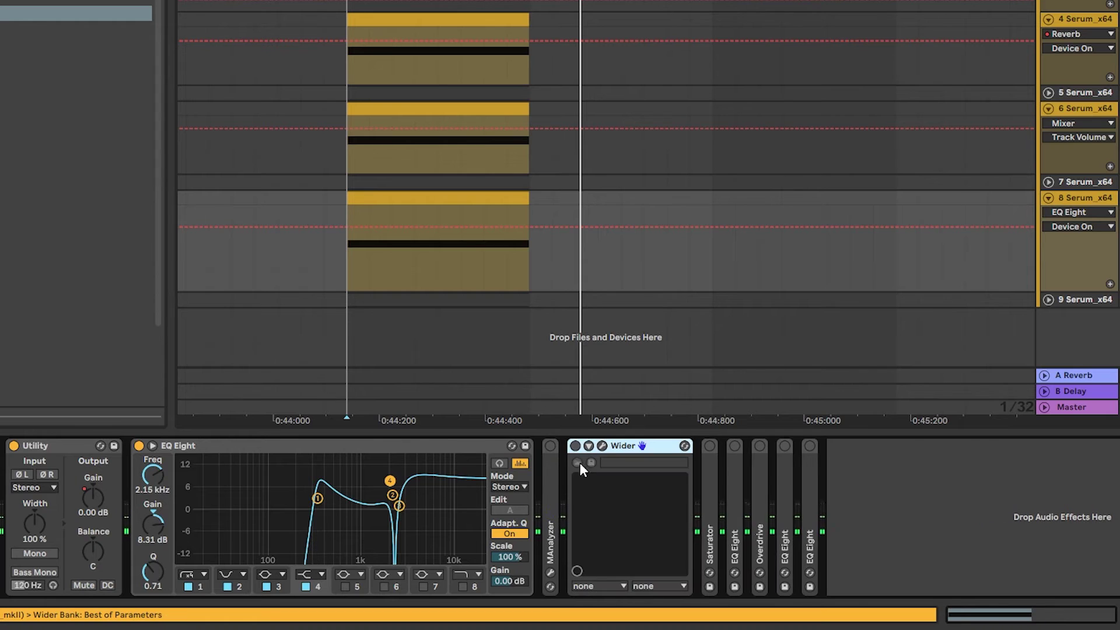
{"action": "left_click", "coordinate": [601, 442]}
{"action": "key", "text": "space"}
{"action": "key", "text": "space"}
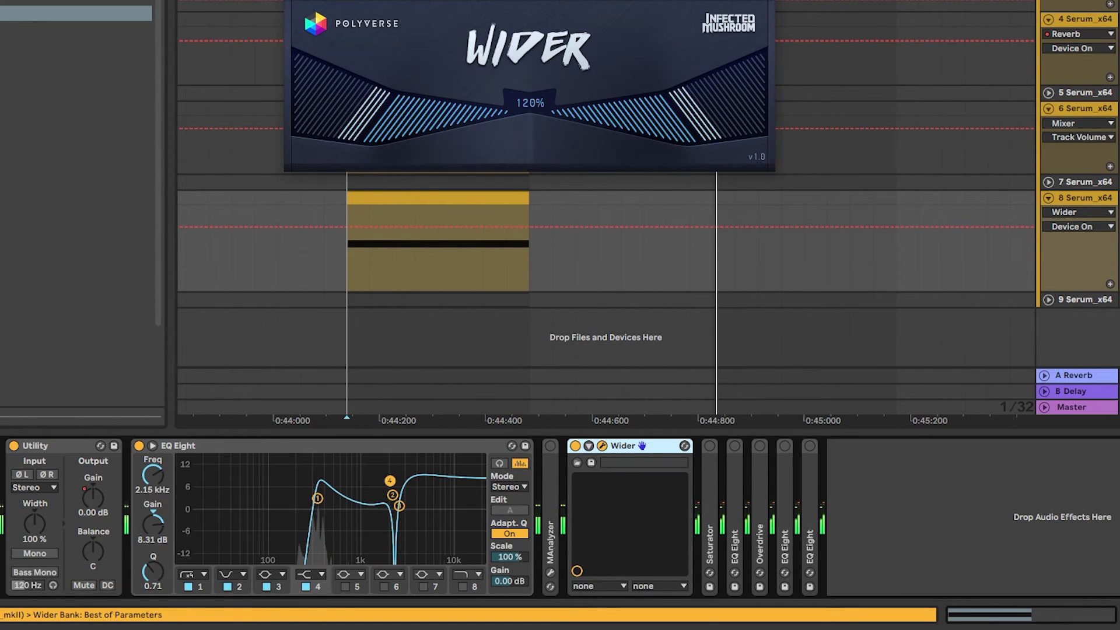
{"action": "left_click", "coordinate": [772, 2]}
Step: Unfold and activate Saturator on track 8, then play the clip
{"action": "double_click", "coordinate": [713, 457]}
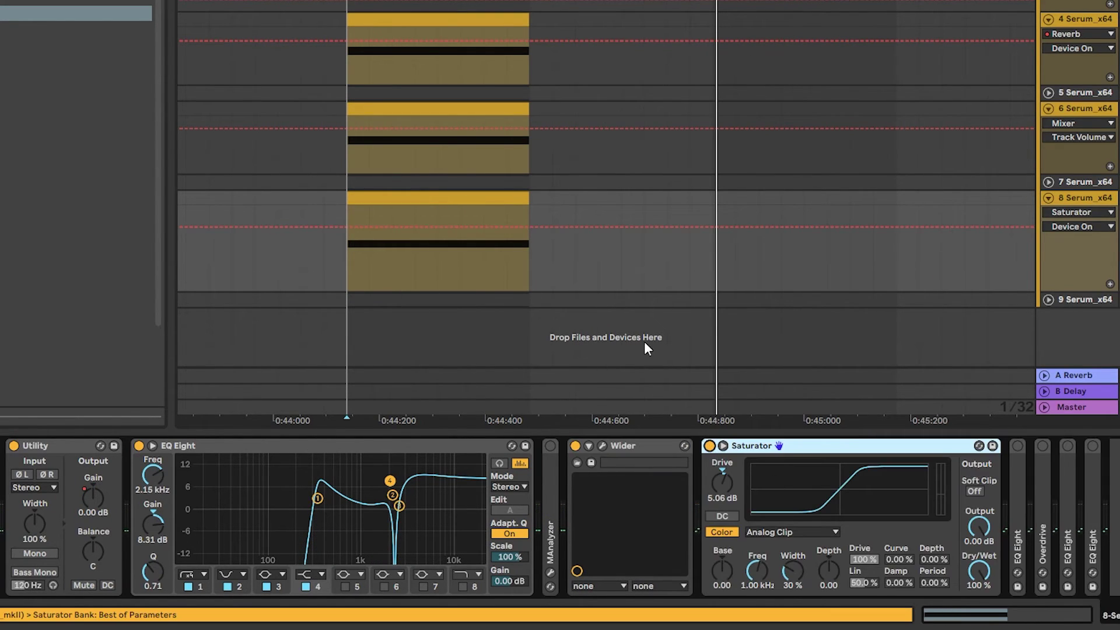
{"action": "left_click", "coordinate": [410, 256]}
{"action": "key", "text": "space"}
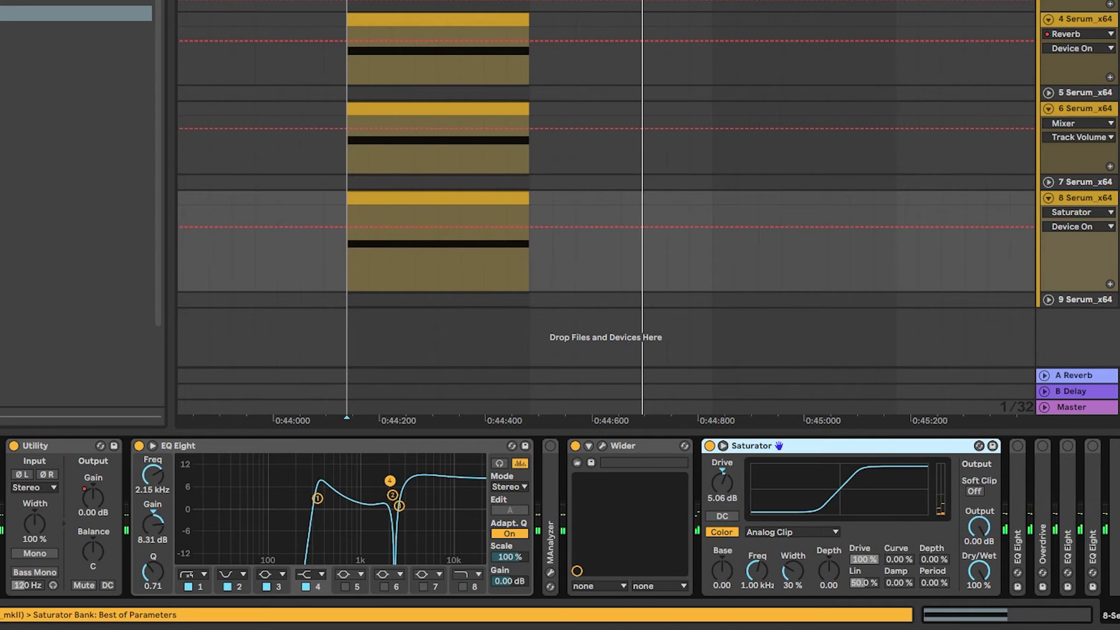
{"action": "key", "text": "space"}
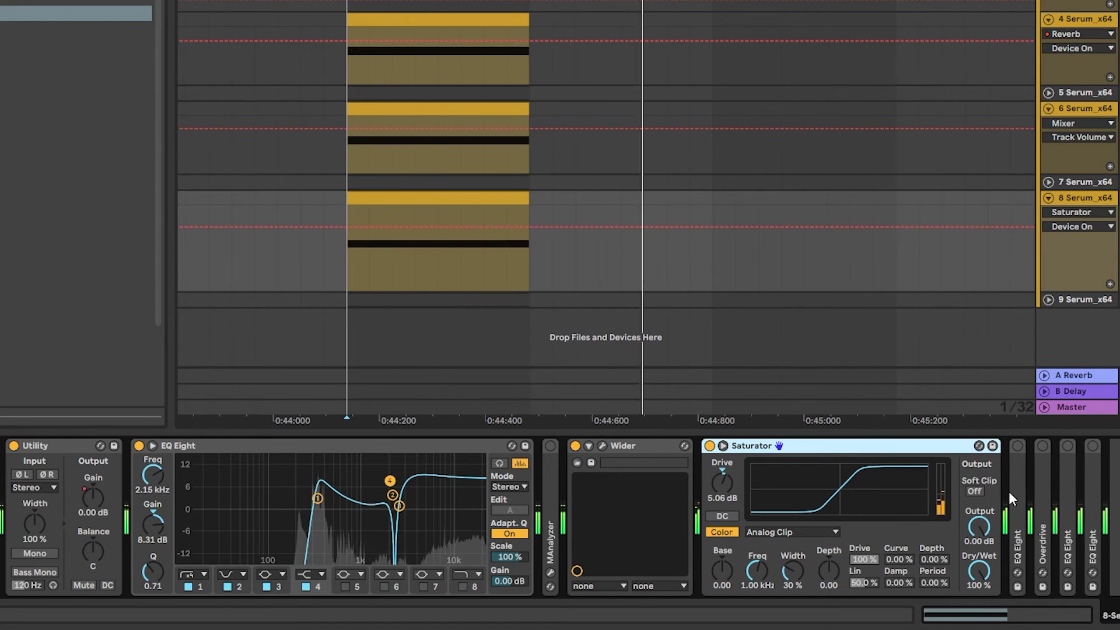
Step: Unfold and activate the EQ Eight that follows Saturator, and Overdrive behind it
{"action": "double_click", "coordinate": [1015, 495]}
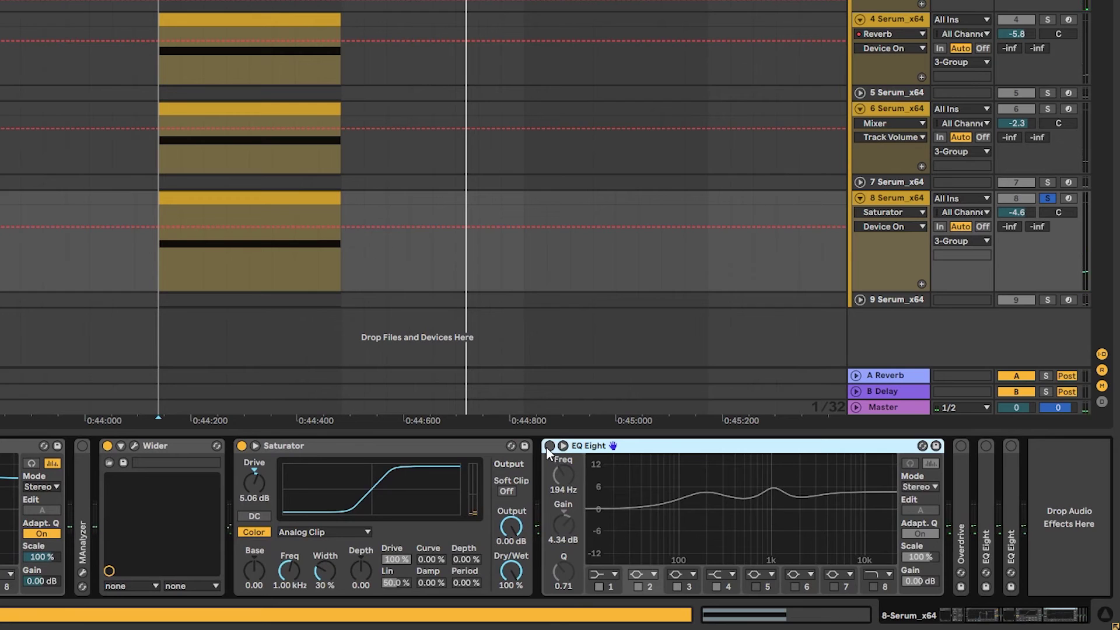
{"action": "double_click", "coordinate": [961, 502]}
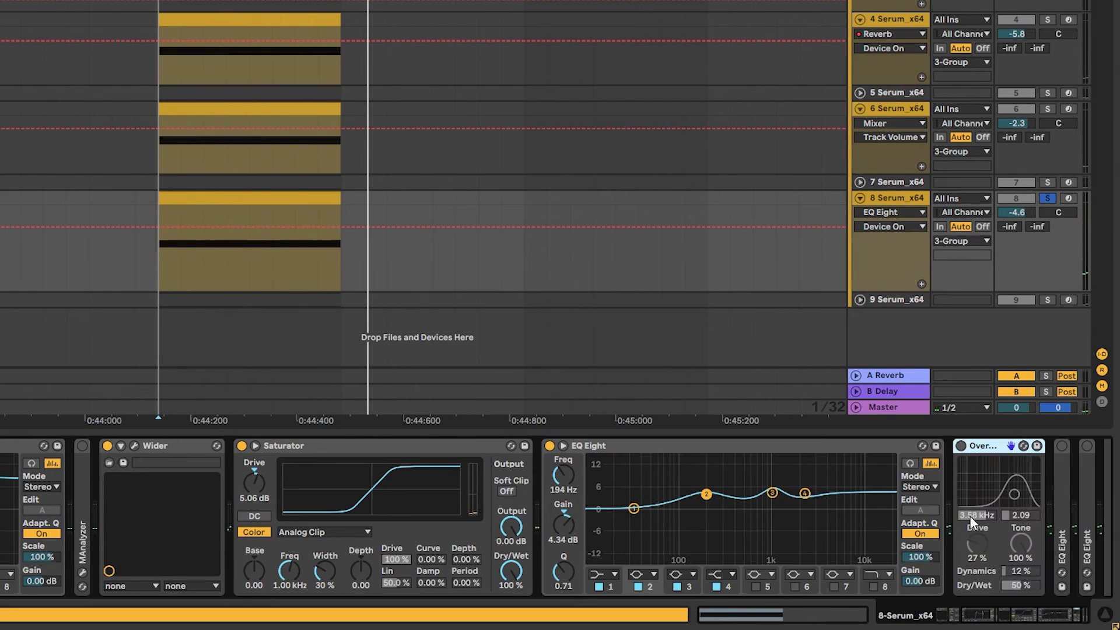
{"action": "left_click", "coordinate": [1069, 620]}
{"action": "left_click", "coordinate": [887, 448]}
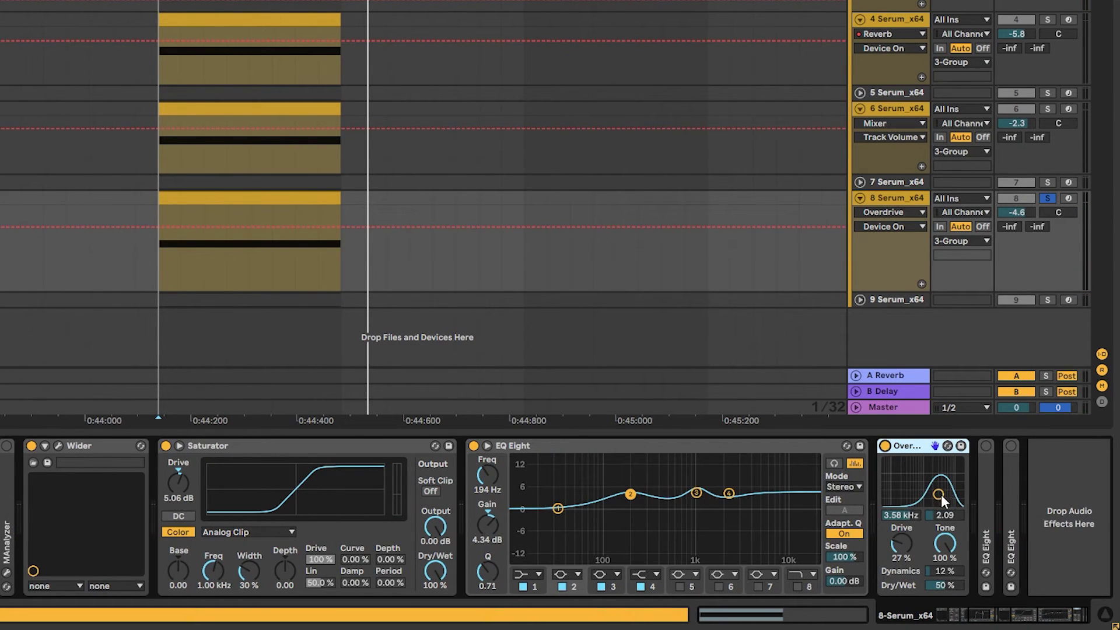
Step: Unfold and activate the last two EQ Eights in track 8's device chain, then play the clip
{"action": "double_click", "coordinate": [987, 499]}
{"action": "left_click", "coordinate": [1038, 607]}
{"action": "left_click", "coordinate": [599, 445]}
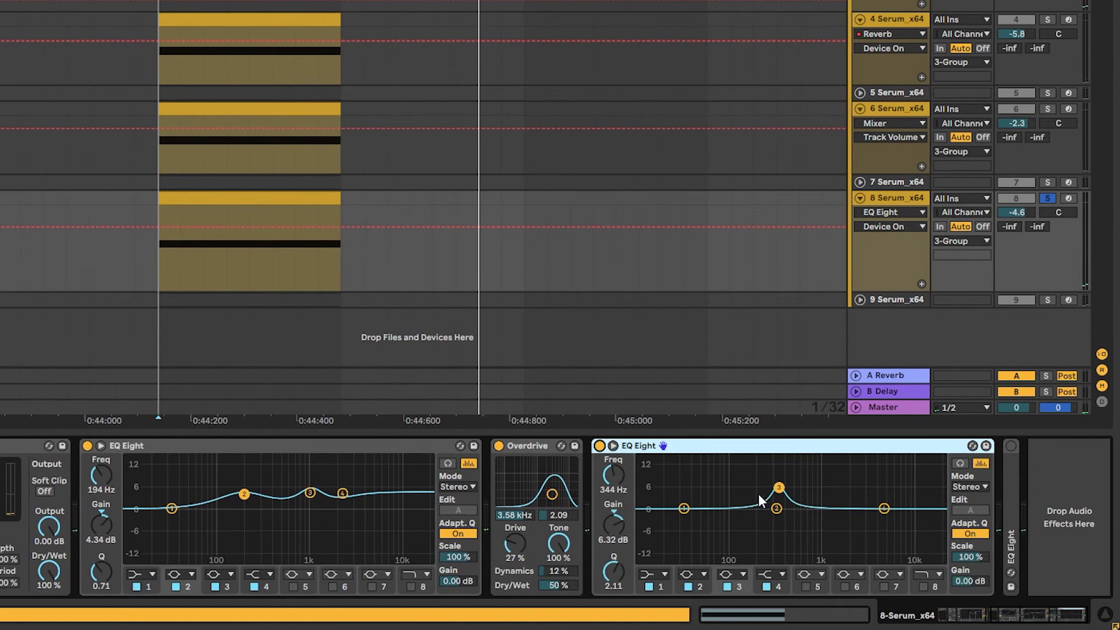
{"action": "double_click", "coordinate": [1015, 502]}
{"action": "left_click", "coordinate": [625, 446]}
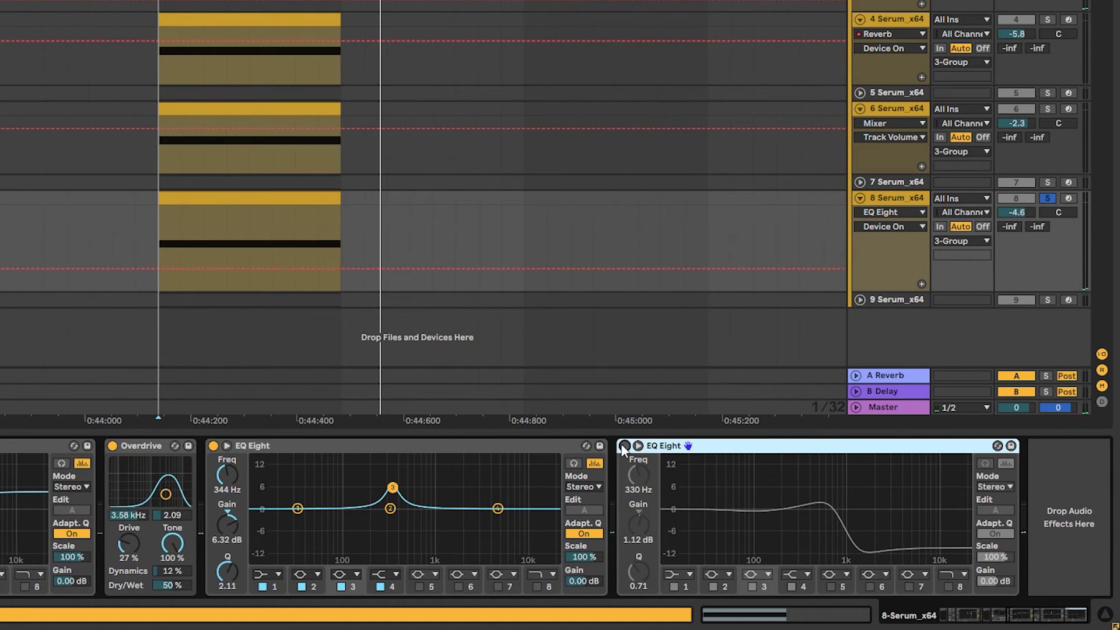
{"action": "key", "text": "space"}
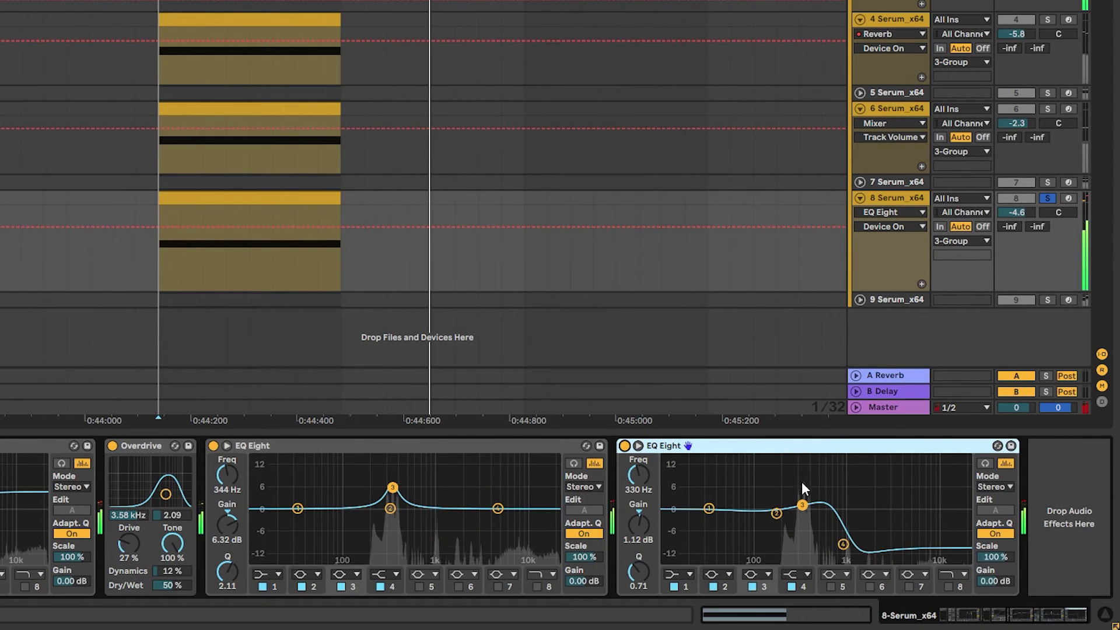
Step: Go back to the start of track 8's device chain and show its Serum instance
{"action": "left_click", "coordinate": [1053, 618]}
{"action": "left_click_drag", "start_coordinate": [1053, 618], "coordinate": [992, 618]}
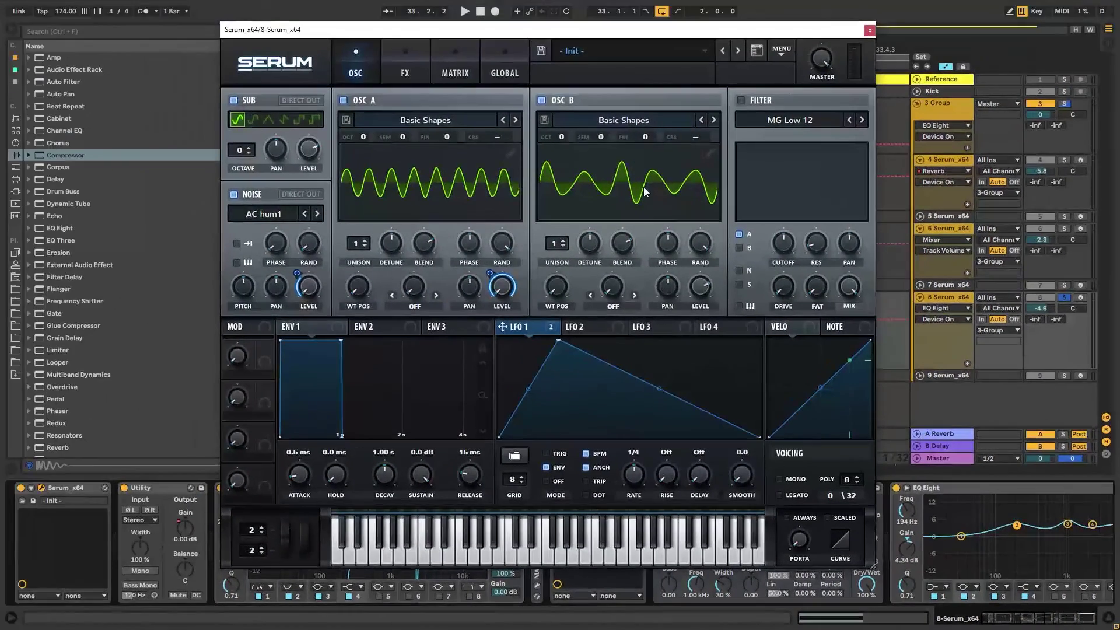
{"action": "left_click", "coordinate": [817, 82]}
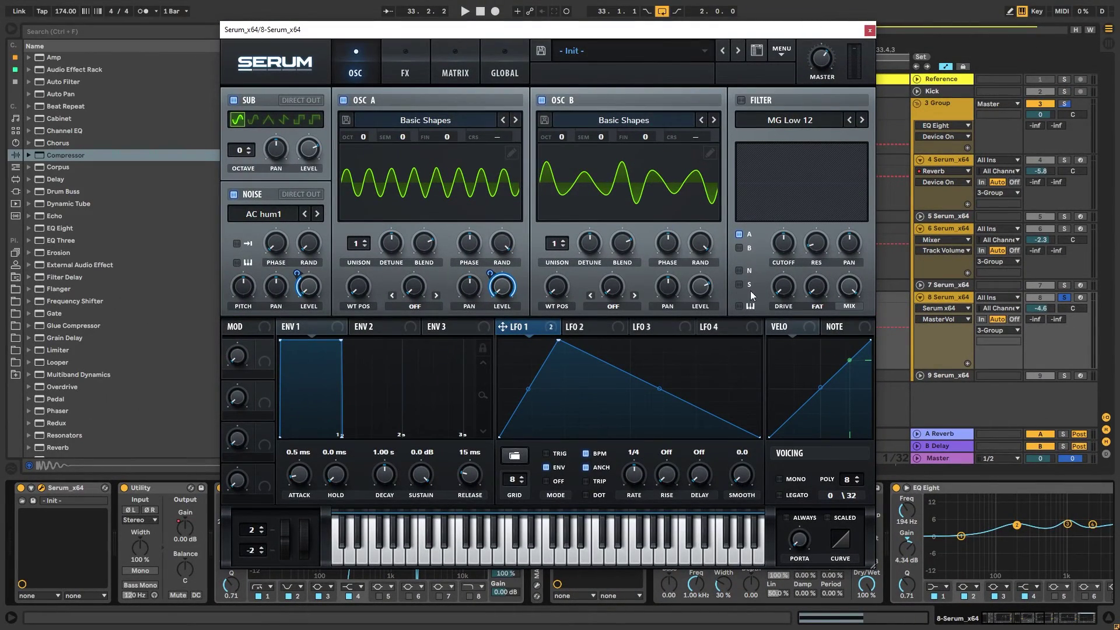
Step: Inspect the effects page and Oscillator A's wavetable harmonics in track 8's Serum while playing the clip
{"action": "left_click", "coordinate": [405, 72]}
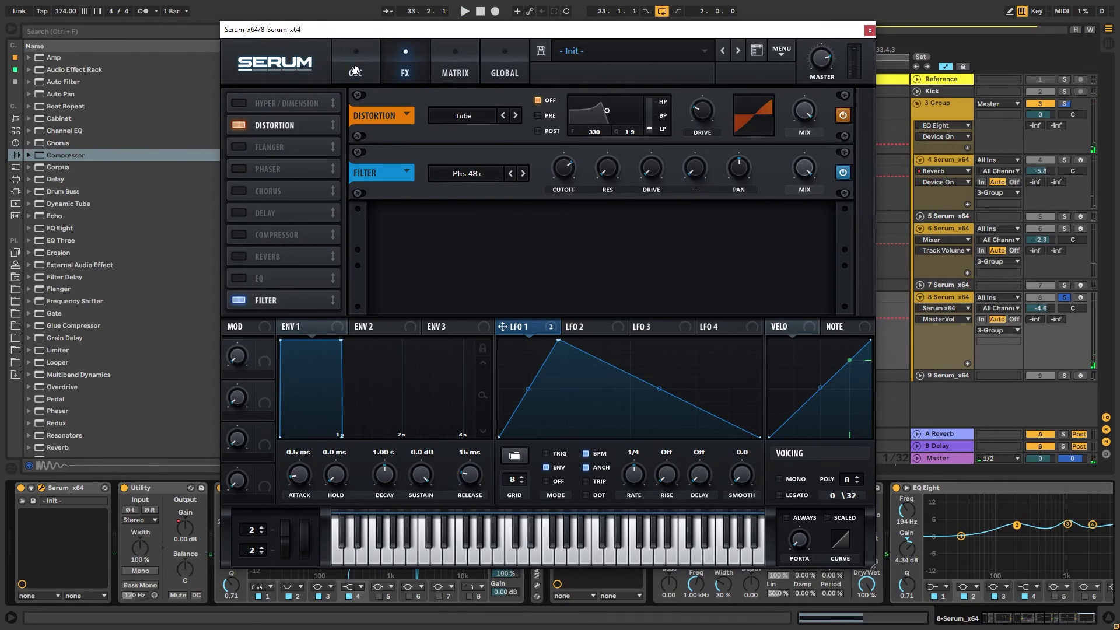
{"action": "left_click", "coordinate": [355, 69]}
{"action": "left_click", "coordinate": [511, 152]}
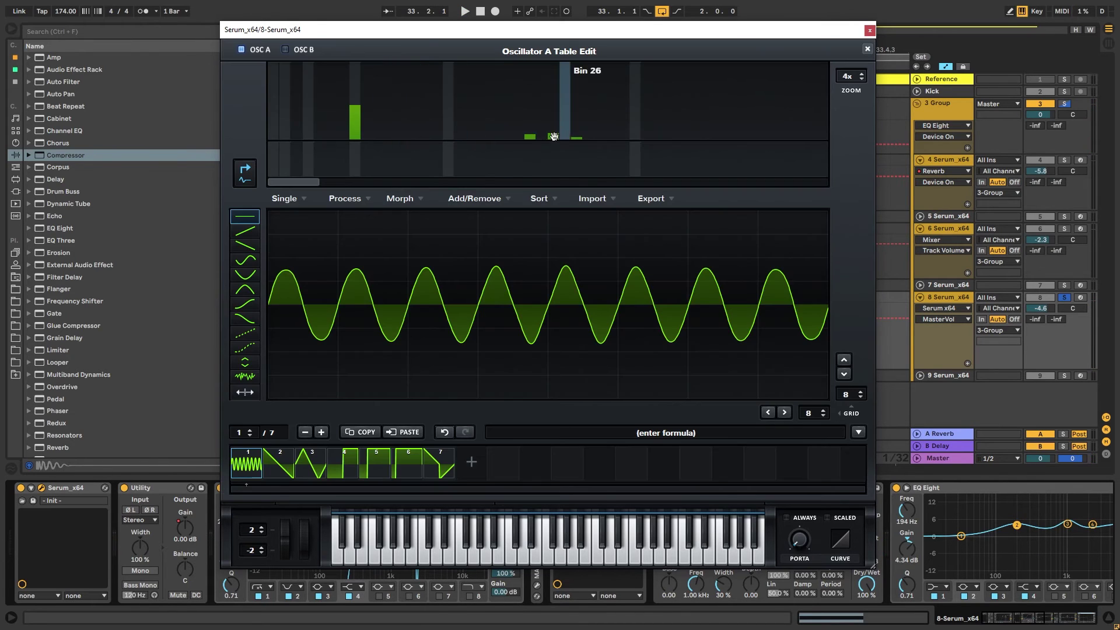
{"action": "key", "text": "space"}
{"action": "left_click", "coordinate": [868, 49]}
{"action": "key", "text": "space"}
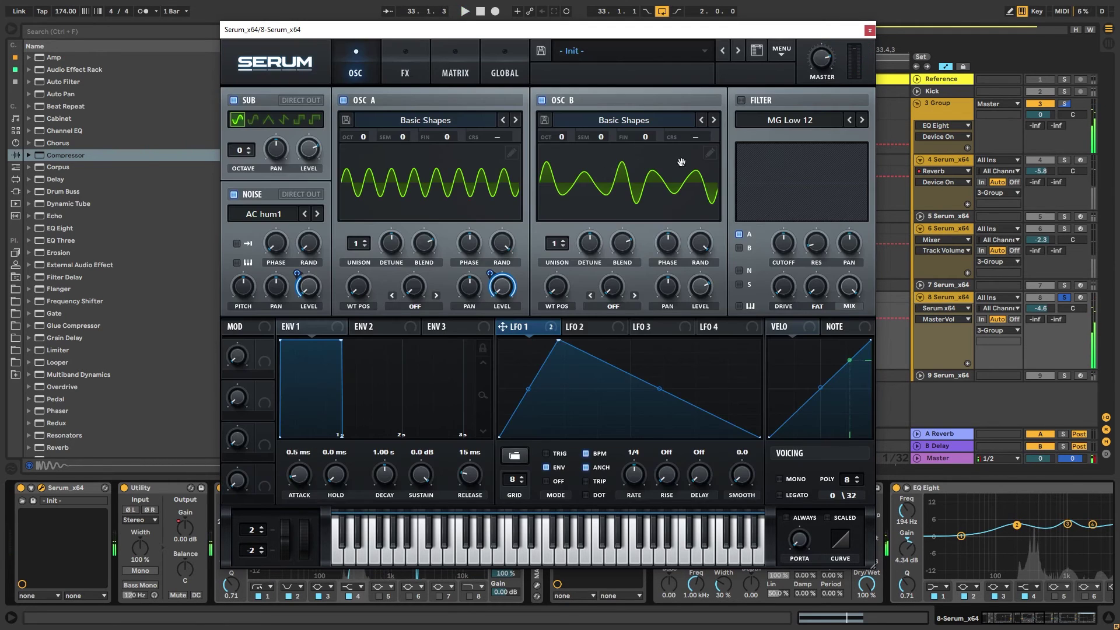
Step: Lower the low-order harmonics of Oscillator B's wavetable in its table editor, then stop playback and close the editor
{"action": "left_click", "coordinate": [710, 153]}
{"action": "mouse_move", "coordinate": [325, 98]}
{"action": "left_mouse_down"}
{"action": "mouse_move", "coordinate": [318, 121]}
{"action": "mouse_move", "coordinate": [346, 95]}
{"action": "mouse_move", "coordinate": [345, 119]}
{"action": "mouse_move", "coordinate": [320, 108]}
{"action": "left_mouse_up"}
{"action": "left_click_drag", "start_coordinate": [342, 120], "coordinate": [342, 126]}
{"action": "left_click_drag", "start_coordinate": [320, 109], "coordinate": [320, 119]}
{"action": "key", "text": "space"}
{"action": "left_click", "coordinate": [867, 48]}
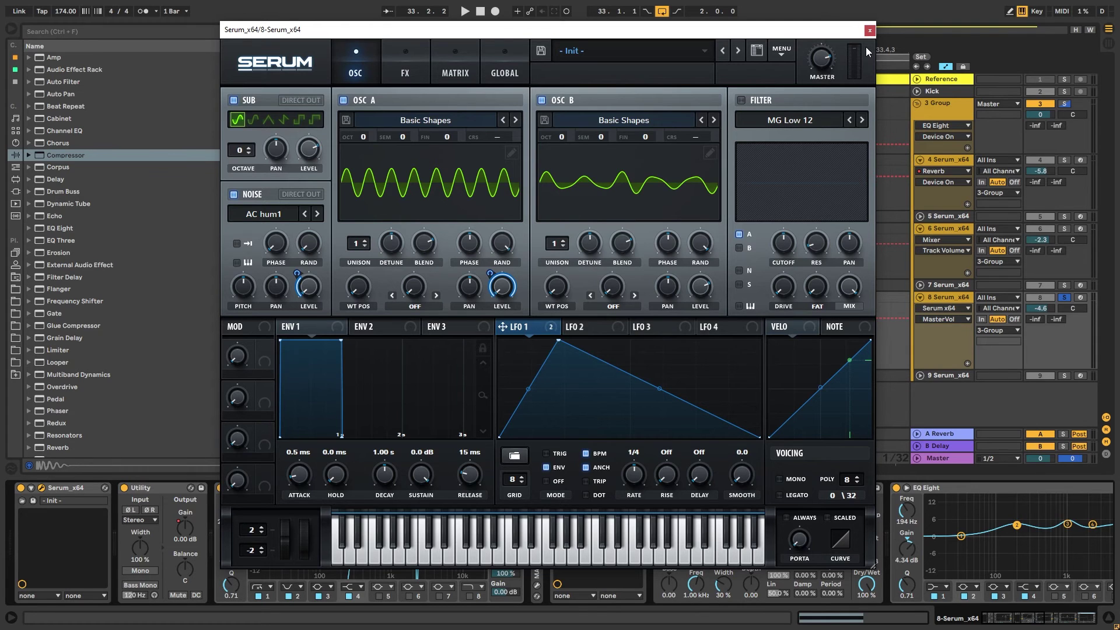
Step: Close track 8's Serum window and play its soloed clip in the arrangement
{"action": "left_click", "coordinate": [869, 30]}
{"action": "left_click", "coordinate": [495, 366]}
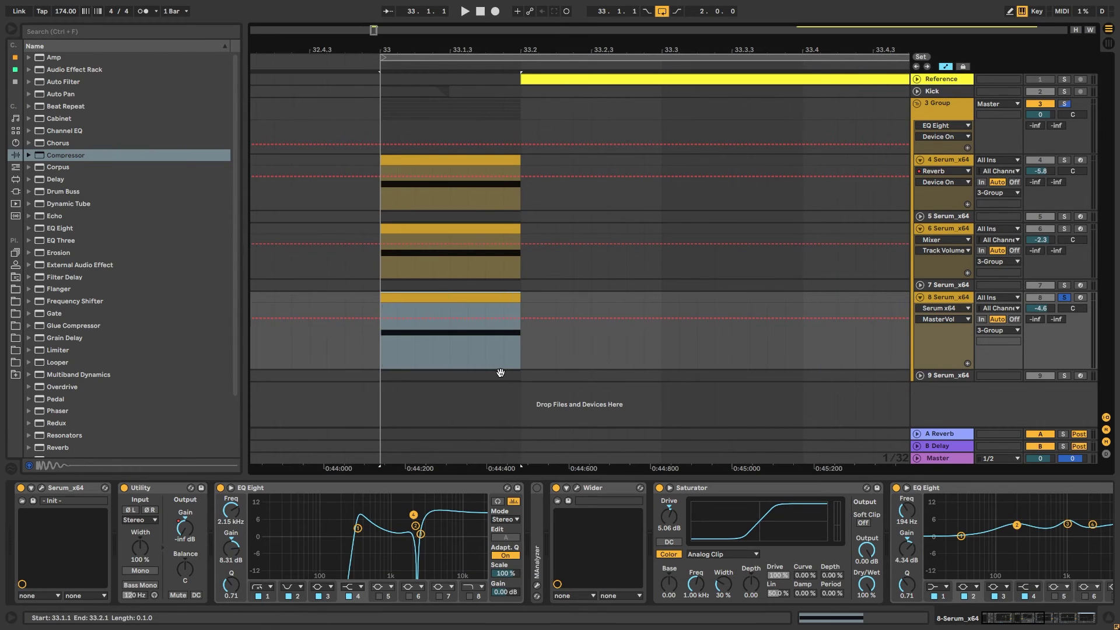
{"action": "key", "text": "space"}
{"action": "key", "text": "space"}
Step: Unfold and activate EQ Eight on 3 Group, soloing tracks 4 and 6 alongside track 8 for playback
{"action": "left_click", "coordinate": [933, 112]}
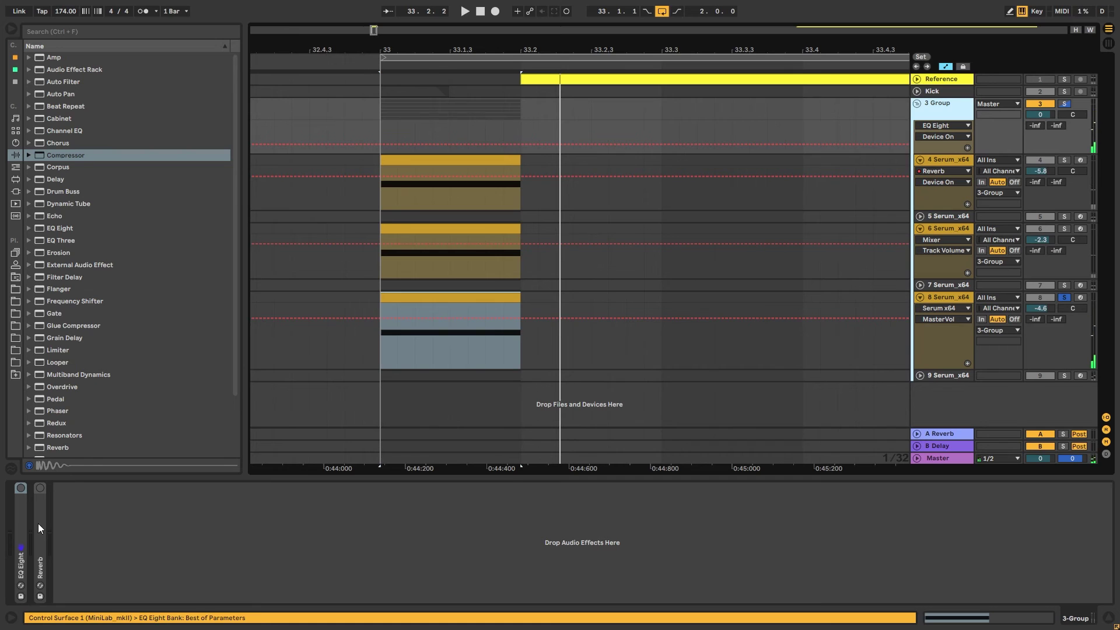
{"action": "double_click", "coordinate": [22, 513]}
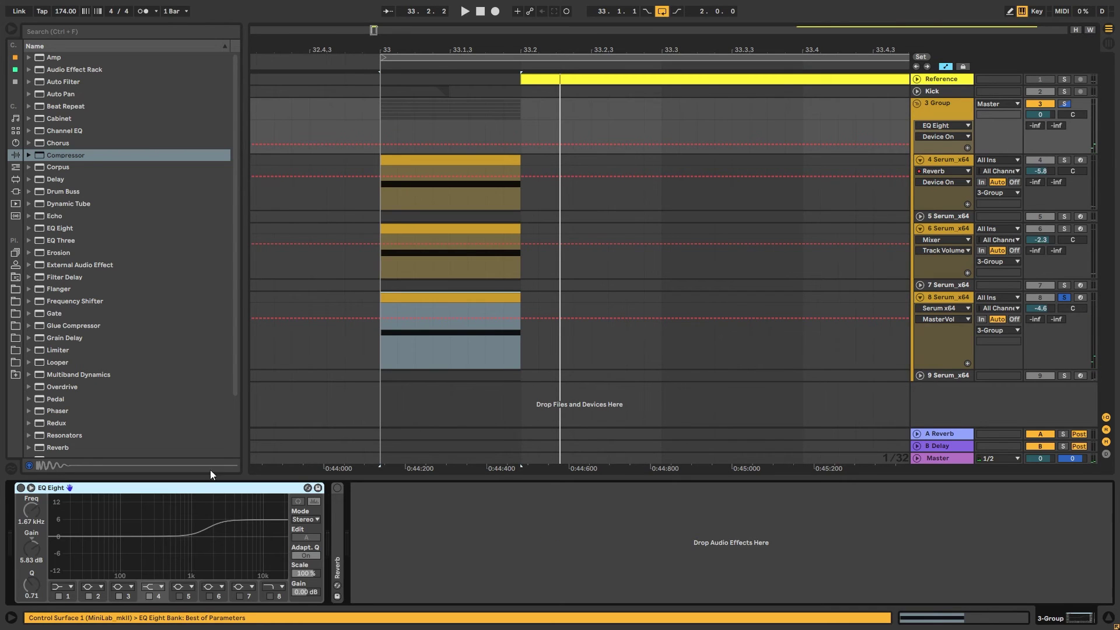
{"action": "left_click", "coordinate": [1064, 160]}
{"action": "left_click", "coordinate": [1064, 228]}
{"action": "key", "text": "space"}
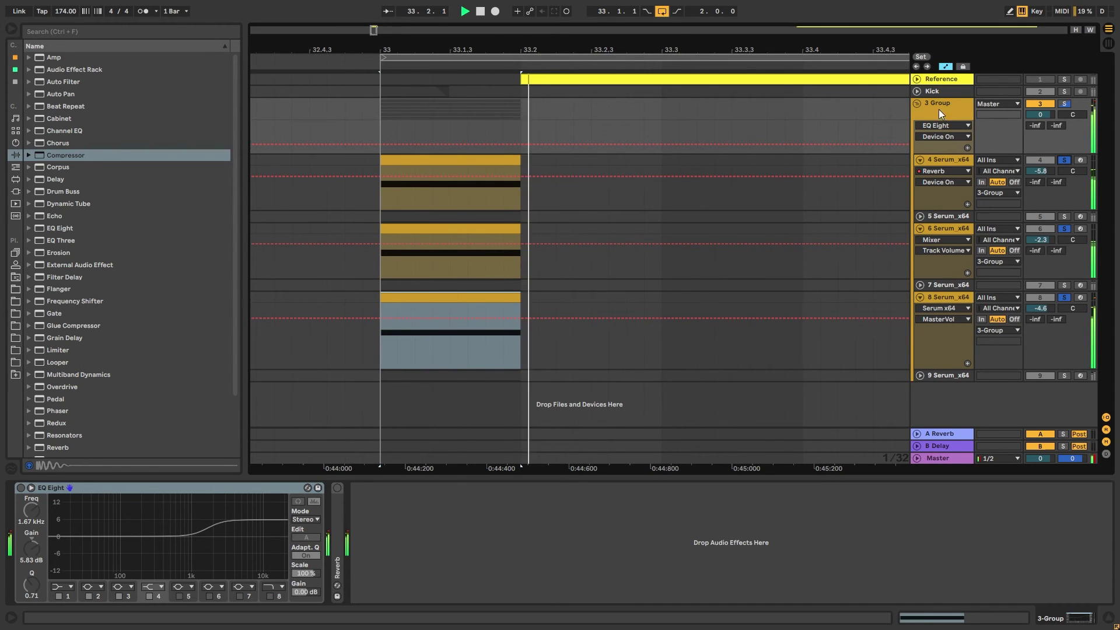
{"action": "left_click", "coordinate": [21, 488]}
Step: Unfold and activate Reverb on 3 Group and set its Decay Time to 3.62 s
{"action": "double_click", "coordinate": [338, 503]}
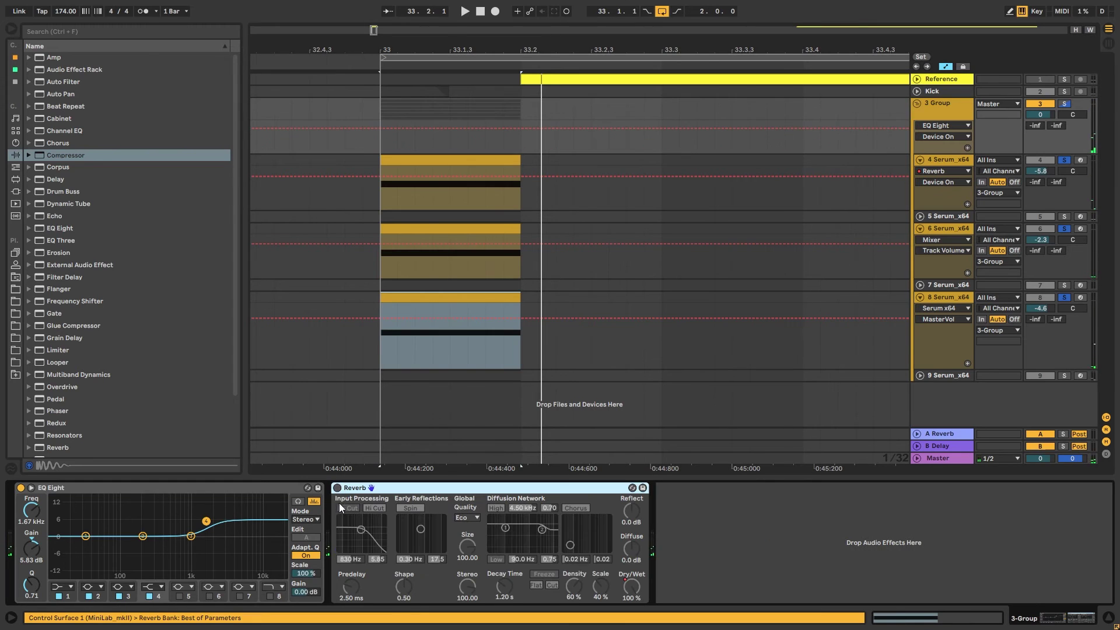
{"action": "right_click", "coordinate": [631, 587]}
{"action": "left_click", "coordinate": [653, 528]}
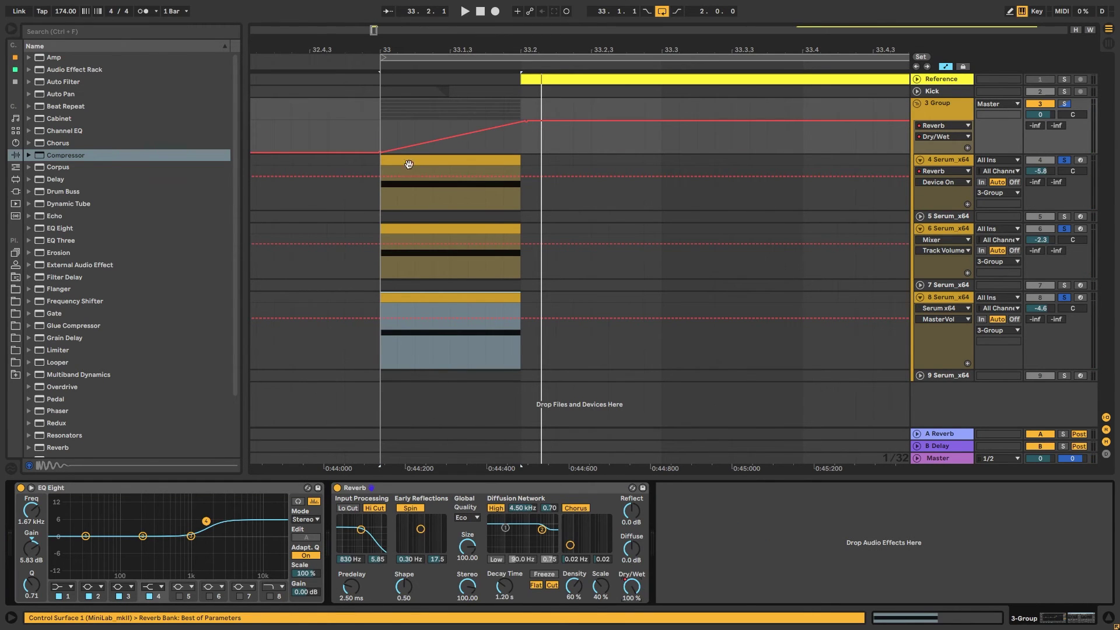
{"action": "left_click_drag", "start_coordinate": [504, 587], "coordinate": [505, 568]}
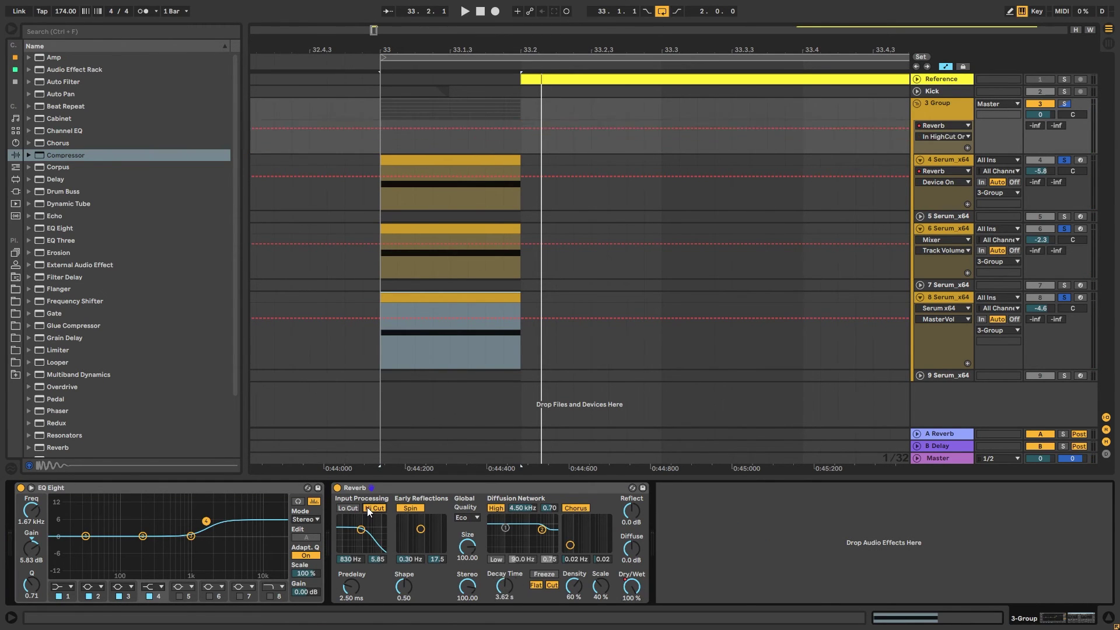
Step: Turn off the group Reverb's Hi Cut, then show its Dry/Wet automation, select the rising ramp from bar 33 and play
{"action": "right_click", "coordinate": [632, 587]}
{"action": "left_click", "coordinate": [653, 529]}
{"action": "left_click_drag", "start_coordinate": [382, 131], "coordinate": [536, 130]}
{"action": "key", "text": "space"}
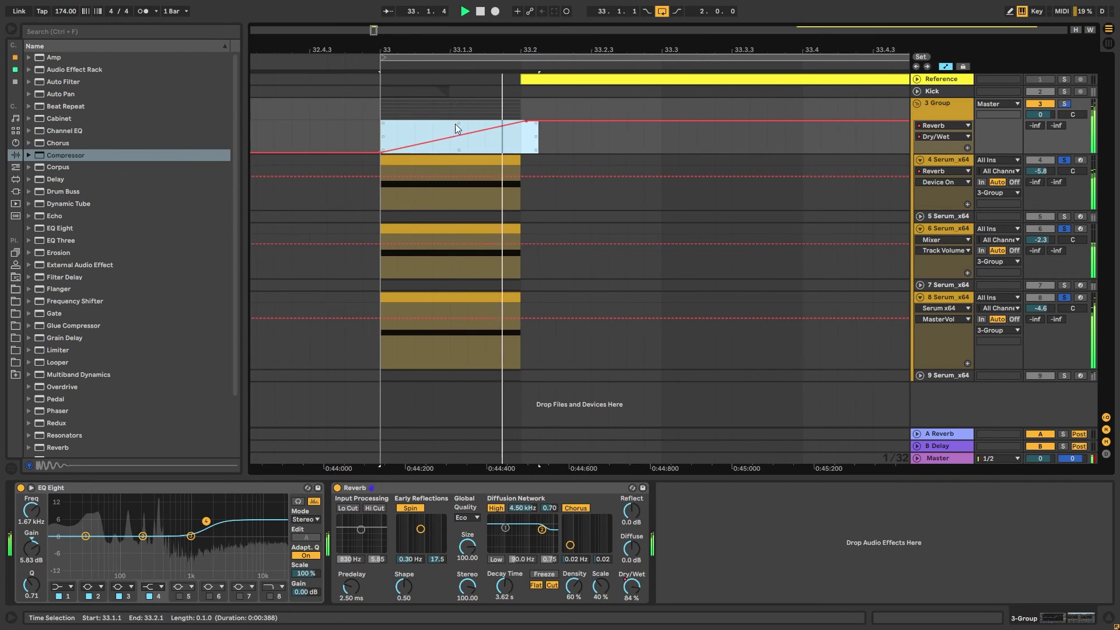
Step: Try dropping the group Reverb's Dry/Wet automation to zero at 33.3 while playing the section
{"action": "left_click", "coordinate": [644, 133]}
{"action": "left_click_drag", "start_coordinate": [679, 122], "coordinate": [659, 153]}
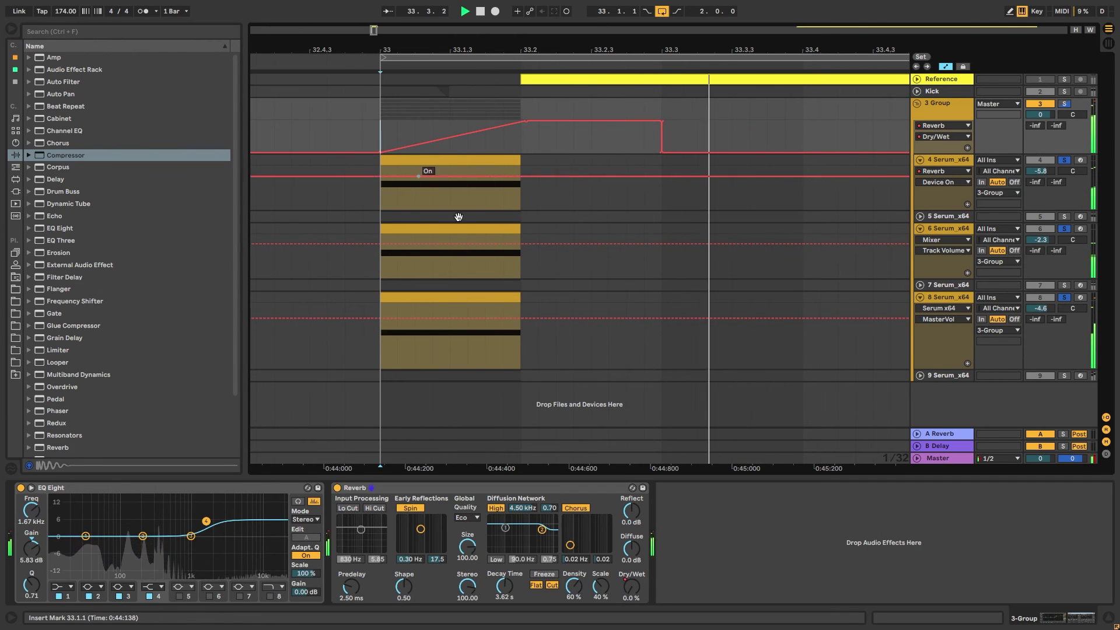
{"action": "left_click", "coordinate": [660, 152]}
{"action": "key", "text": "space"}
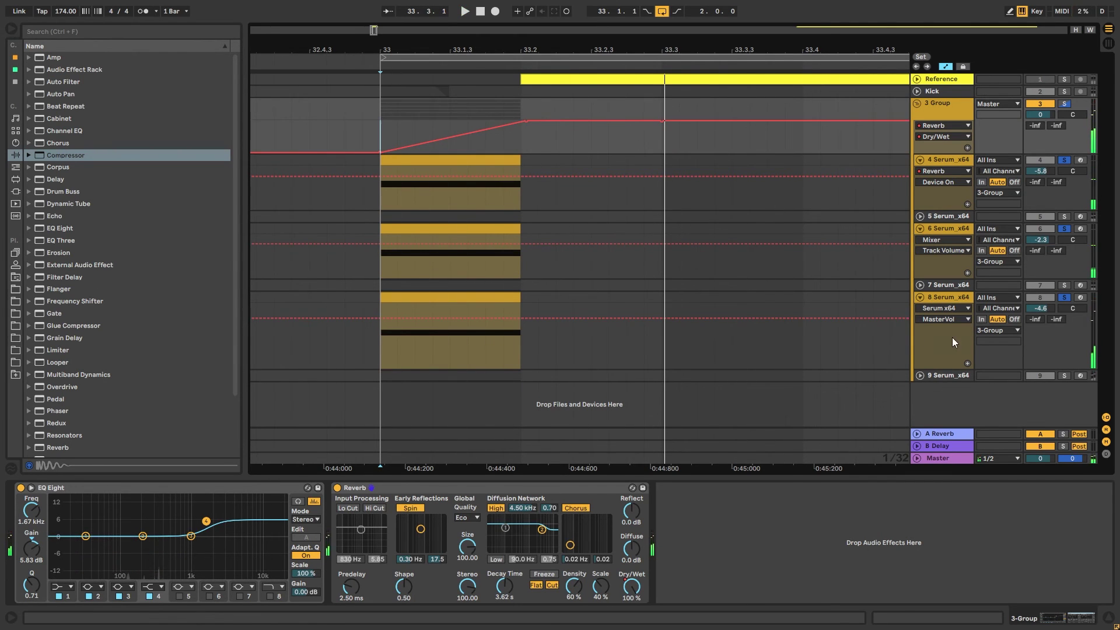
Step: Add harmonic Bin 7 to Oscillator A's wavetable in track 8's Serum, then close the plug-in window
{"action": "left_click", "coordinate": [951, 337]}
{"action": "left_click_drag", "start_coordinate": [1059, 619], "coordinate": [855, 608]}
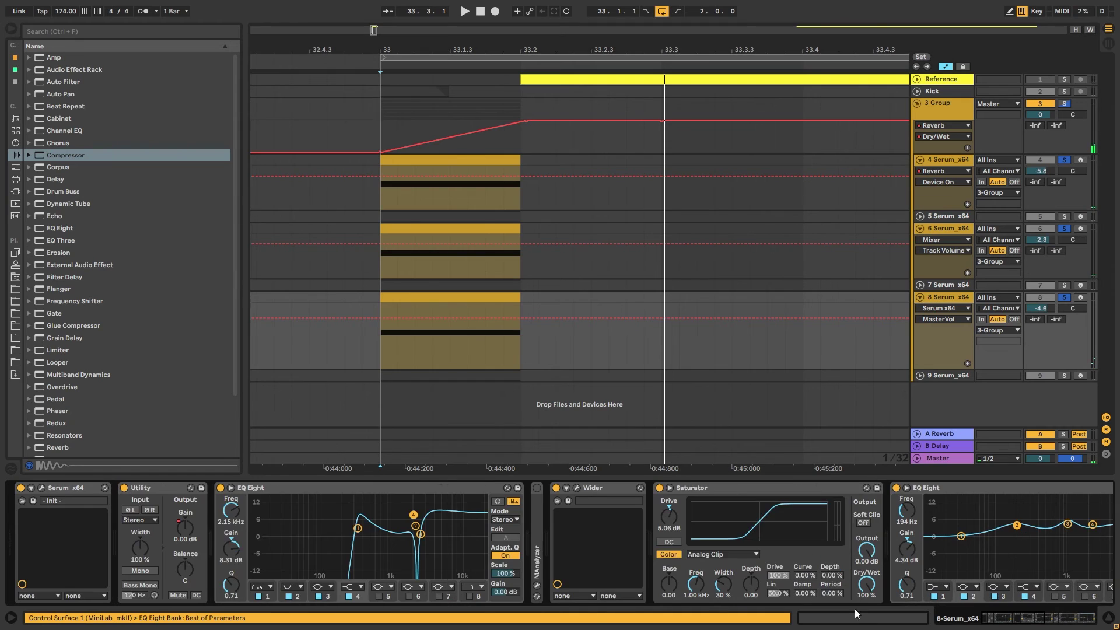
{"action": "left_click", "coordinate": [42, 488]}
{"action": "left_click", "coordinate": [540, 157]}
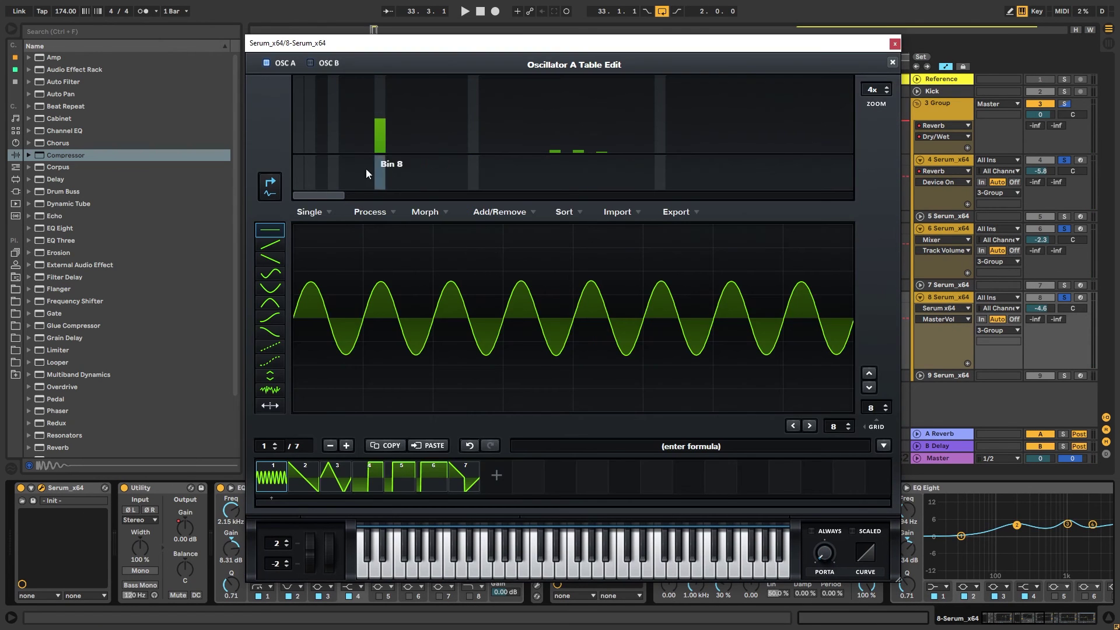
{"action": "left_click", "coordinate": [375, 100]}
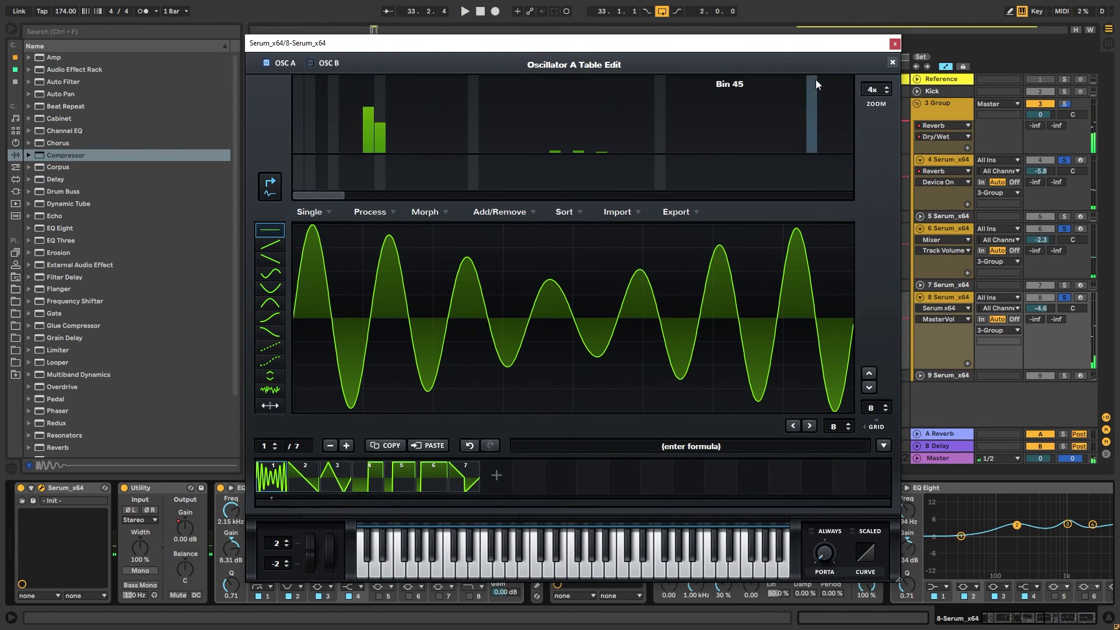
{"action": "left_click", "coordinate": [894, 44]}
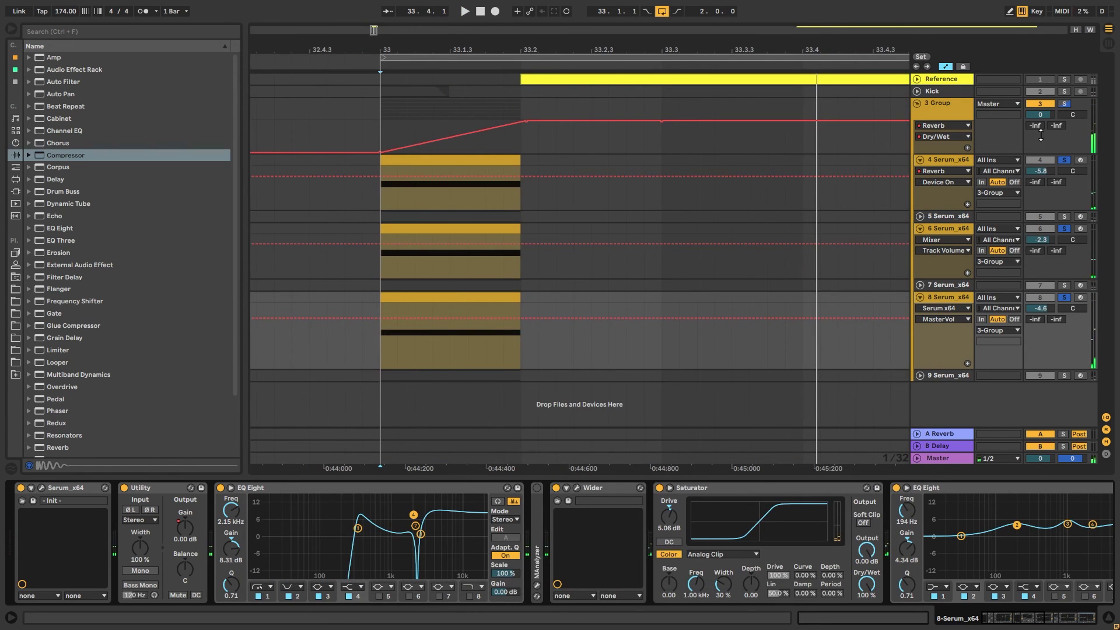
Step: Unsolo the Serum layers, unfold the Kick track and play all layers together with the kick
{"action": "left_click", "coordinate": [1064, 160]}
{"action": "left_click", "coordinate": [917, 91]}
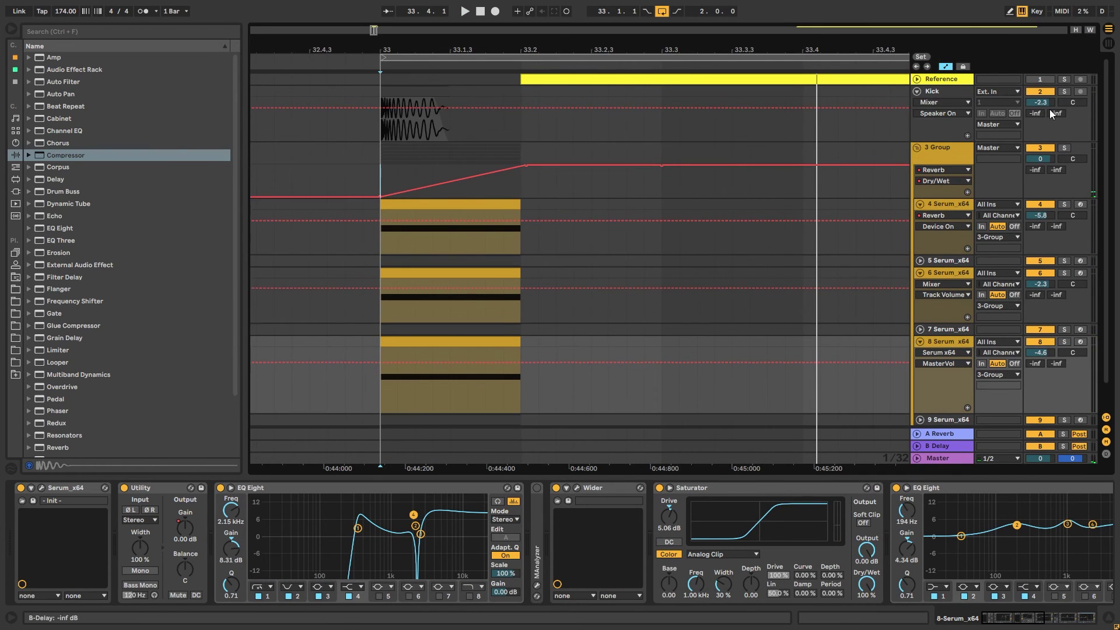
{"action": "key", "text": "space"}
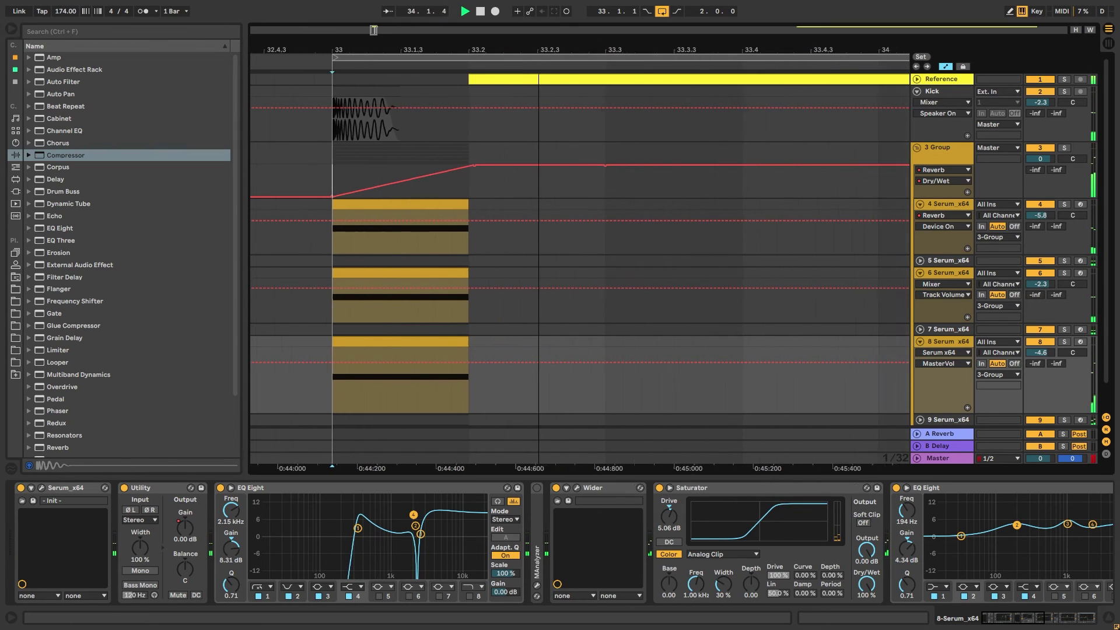
Step: Replay the full mix against the reference and set track 8's volume to -6.5 dB
{"action": "left_click_drag", "start_coordinate": [482, 50], "coordinate": [505, 37]}
{"action": "key", "text": "space"}
{"action": "key", "text": "space"}
{"action": "scroll", "coordinate": [1028, 318], "scroll_direction": "down", "scroll_amount": 1}
{"action": "left_click_drag", "start_coordinate": [1037, 325], "coordinate": [1037, 335]}
Step: Reopen Oscillator A's table editor in track 8's Serum and try out harmonic Bin 9, then clear that bin
{"action": "left_click", "coordinate": [946, 317]}
{"action": "left_click", "coordinate": [42, 487]}
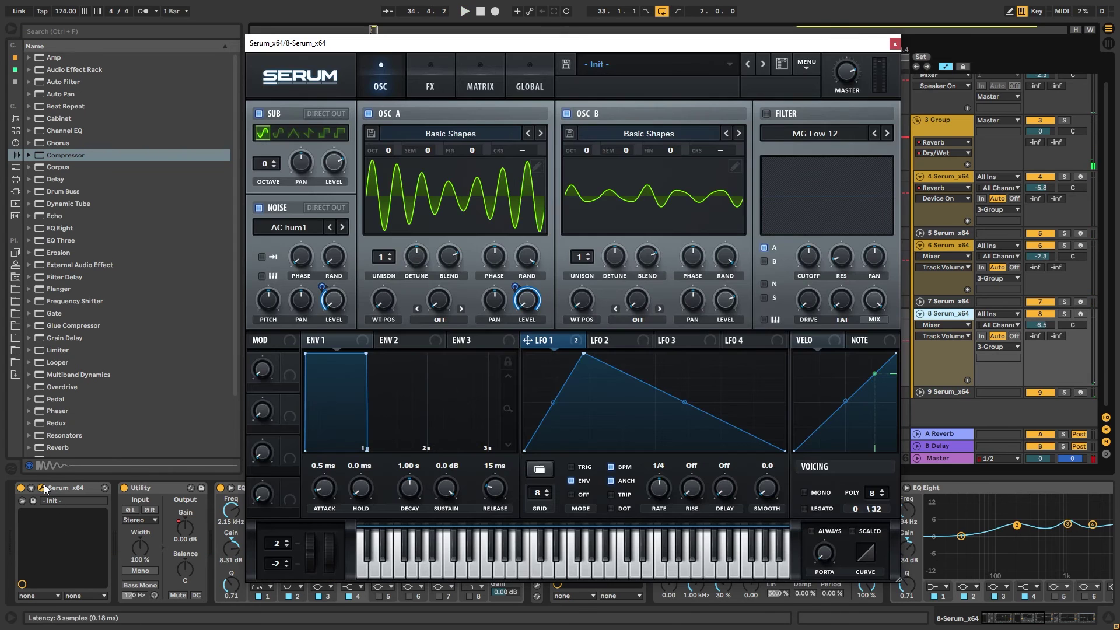
{"action": "left_click", "coordinate": [533, 167]}
{"action": "left_click", "coordinate": [389, 122]}
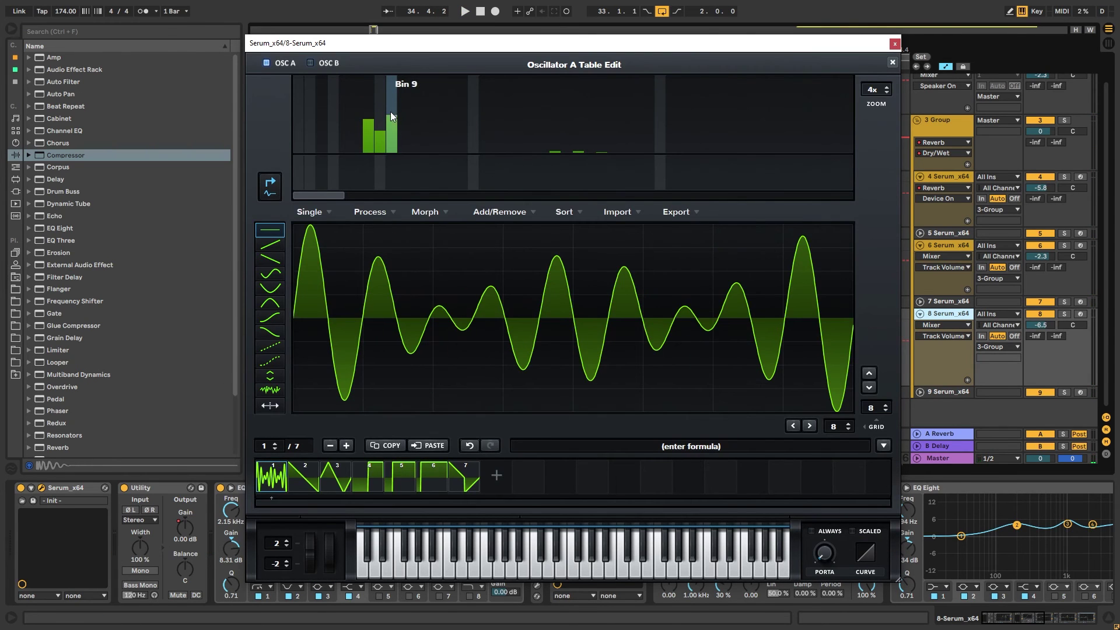
{"action": "left_click_drag", "start_coordinate": [390, 123], "coordinate": [390, 181]}
Step: Lower Bin 8 and raise Bin 7 of Oscillator A's wavetable during playback, then close Serum
{"action": "left_click", "coordinate": [381, 107]}
{"action": "key", "text": "space"}
{"action": "left_click_drag", "start_coordinate": [382, 108], "coordinate": [382, 175]}
{"action": "mouse_move", "coordinate": [383, 132]}
{"action": "left_mouse_down"}
{"action": "mouse_move", "coordinate": [370, 85]}
{"action": "mouse_move", "coordinate": [356, 150]}
{"action": "mouse_move", "coordinate": [370, 100]}
{"action": "left_mouse_up"}
{"action": "left_click", "coordinate": [360, 103]}
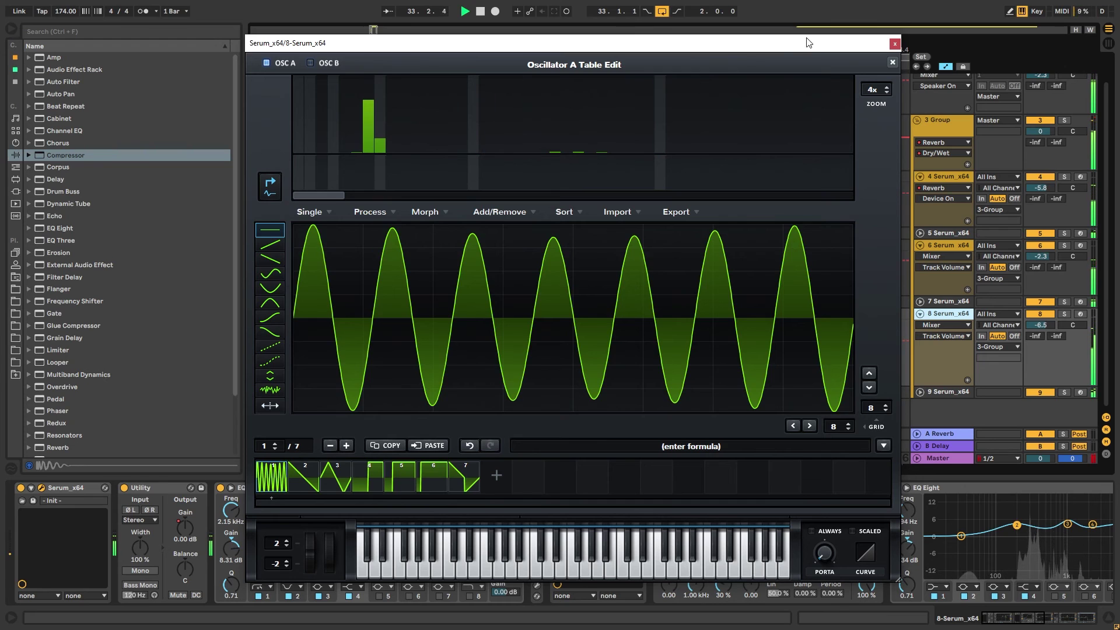
{"action": "left_click", "coordinate": [893, 62]}
{"action": "key", "text": "space"}
{"action": "left_click", "coordinate": [895, 43]}
Step: Fold the Kick track and 3 Group, and place the insert mark at 33.1.1
{"action": "scroll", "coordinate": [722, 173], "scroll_direction": "up", "scroll_amount": 2}
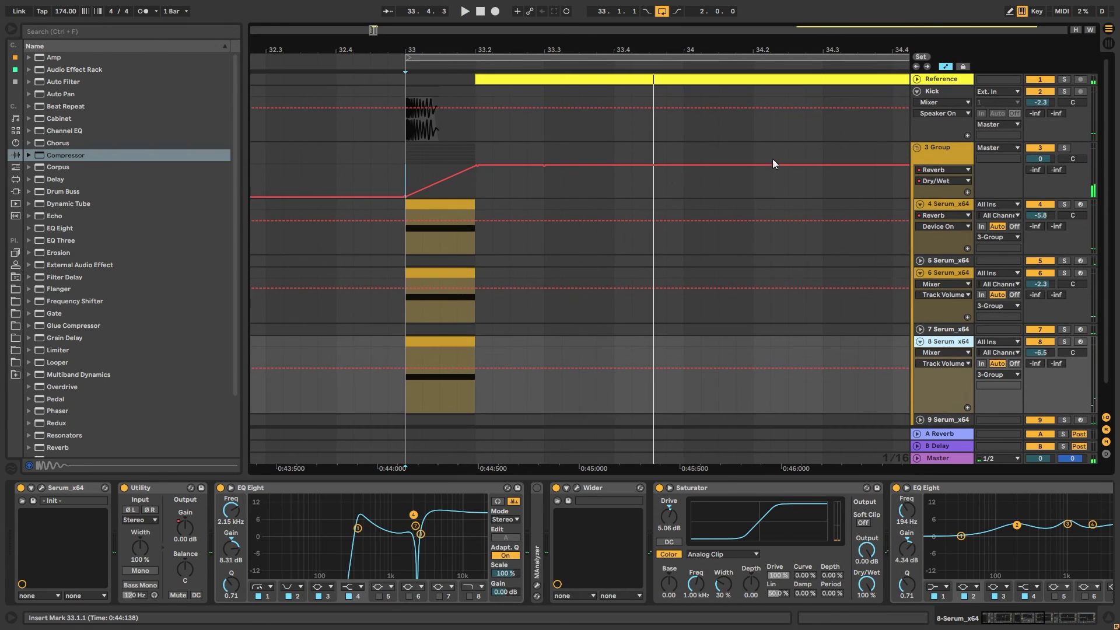
{"action": "left_click", "coordinate": [916, 148], "text": "alt"}
{"action": "mouse_move", "coordinate": [748, 43]}
{"action": "left_mouse_down"}
{"action": "mouse_move", "coordinate": [571, 36]}
{"action": "mouse_move", "coordinate": [559, 10]}
{"action": "left_mouse_up"}
{"action": "left_click_drag", "start_coordinate": [516, 93], "coordinate": [494, 104]}
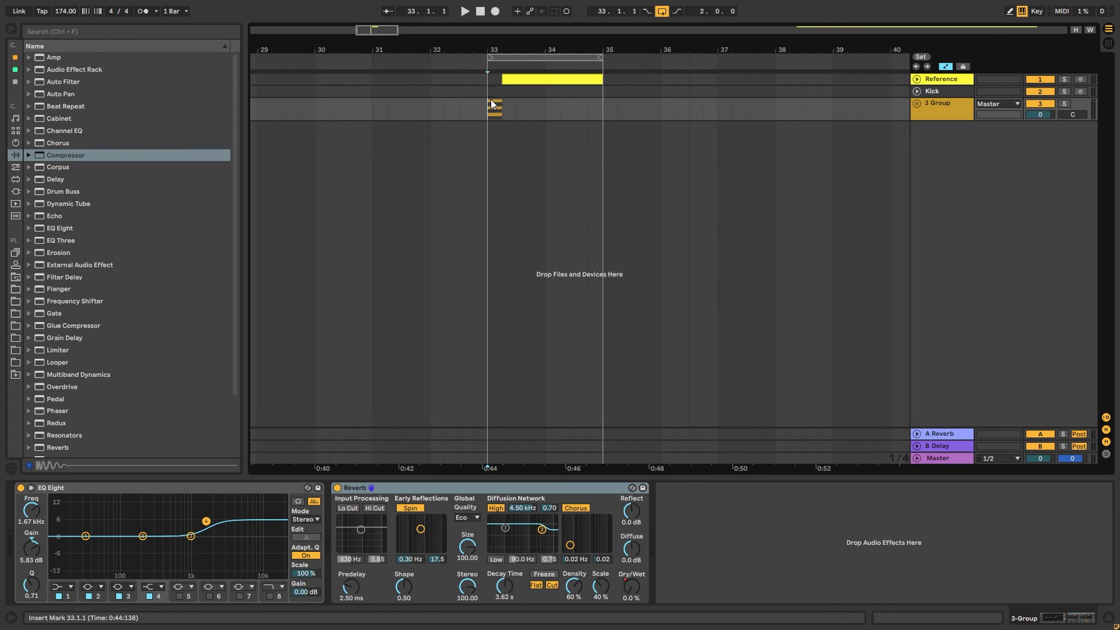